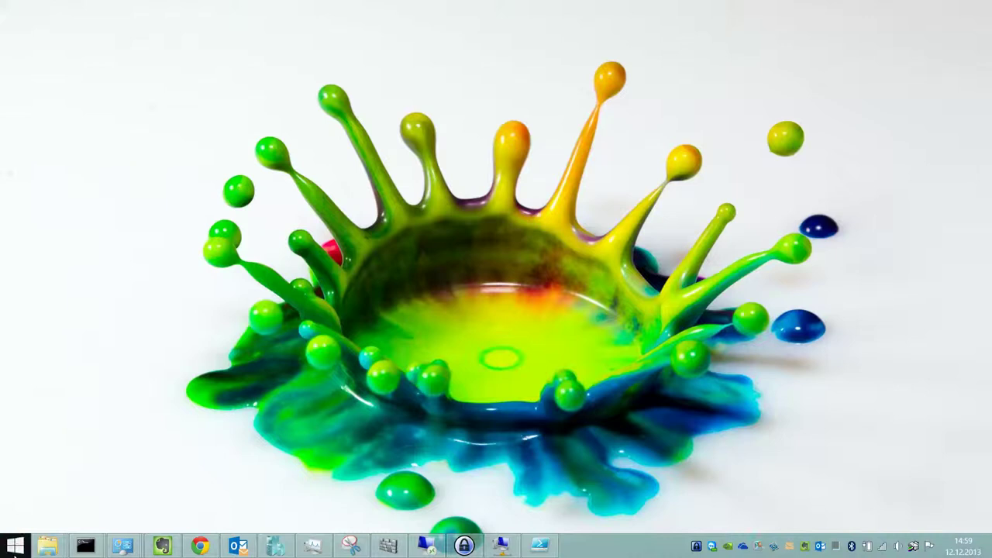
Open Network Connections full screen and bring up the lan adapter's properties.
{"action": "right_click", "coordinate": [15, 545]}
{"action": "left_click", "coordinate": [87, 407]}
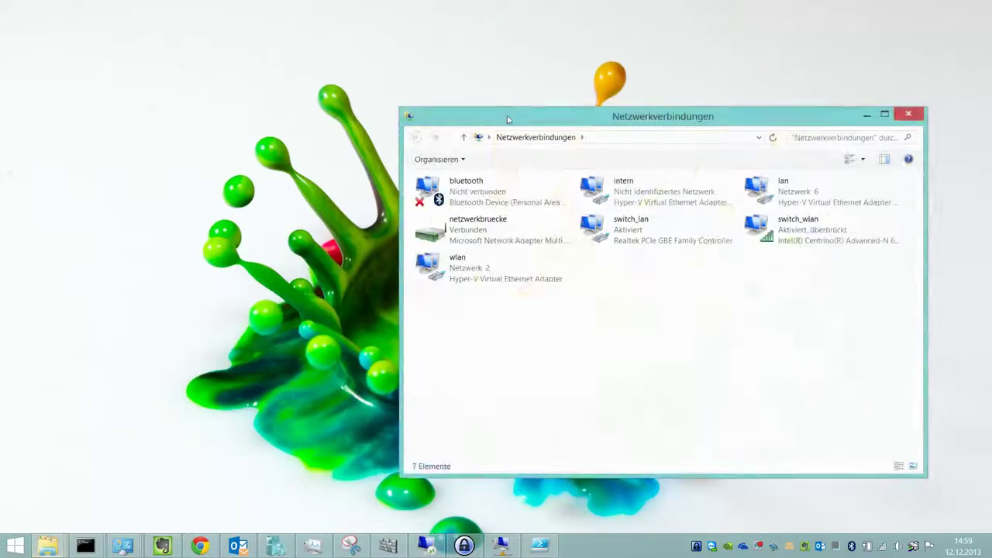
{"action": "double_click", "coordinate": [507, 118]}
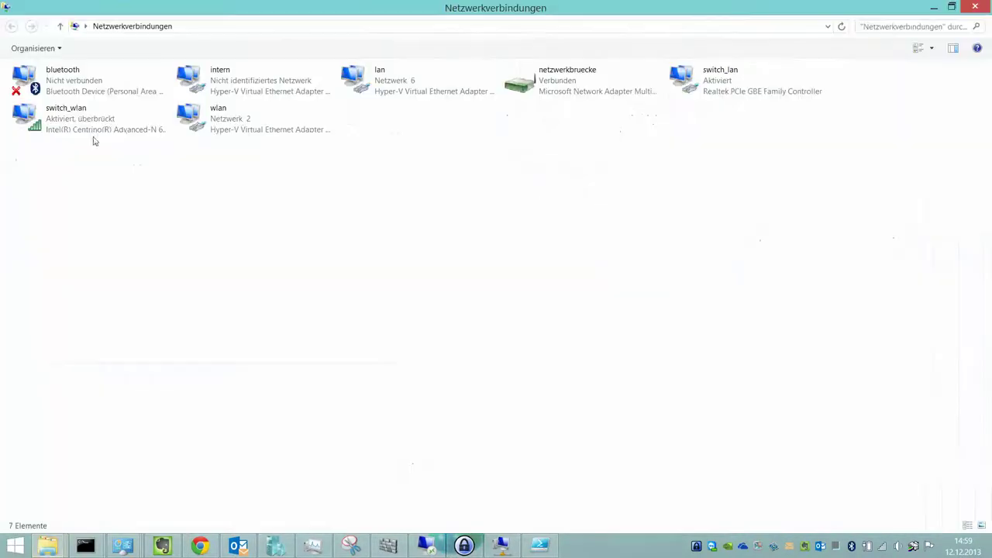
{"action": "left_click", "coordinate": [389, 83]}
{"action": "right_click", "coordinate": [389, 82]}
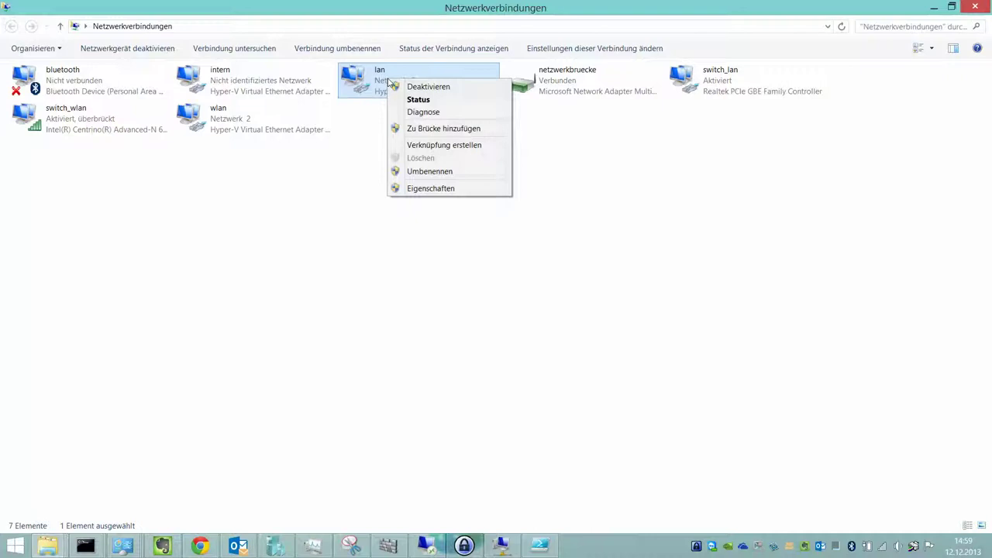
{"action": "left_click", "coordinate": [594, 127]}
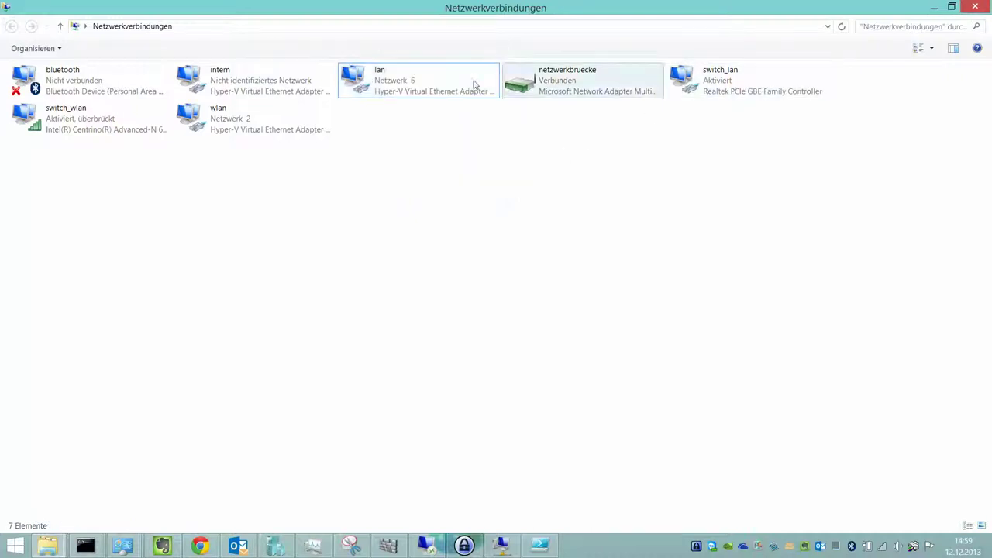
{"action": "right_click", "coordinate": [390, 76]}
{"action": "left_click", "coordinate": [434, 186]}
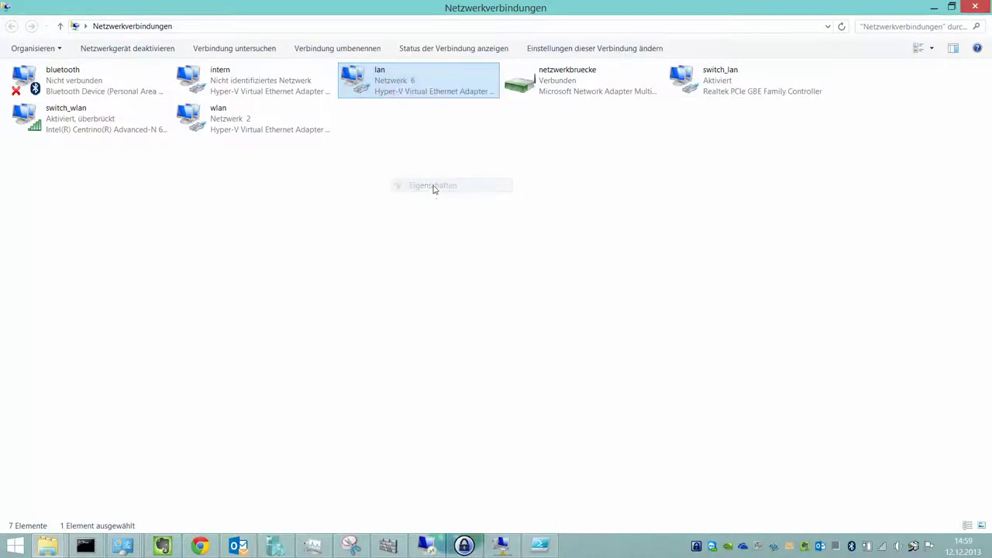
View the IPv4 Alternate Configuration, cancel both dialogs unchanged and minimize the window.
{"action": "scroll", "coordinate": [155, 218], "scroll_direction": "down", "scroll_amount": 2}
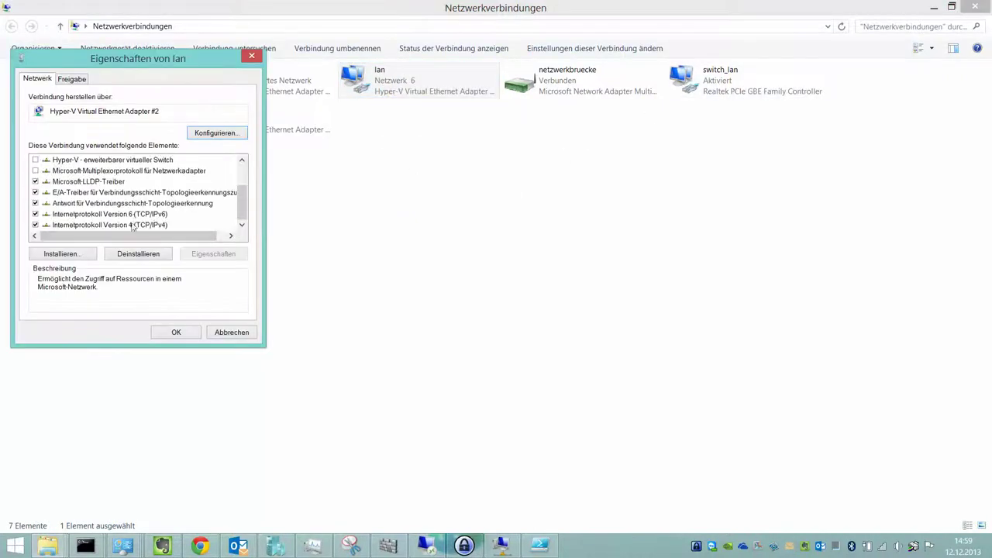
{"action": "double_click", "coordinate": [133, 225]}
{"action": "left_click", "coordinate": [141, 128]}
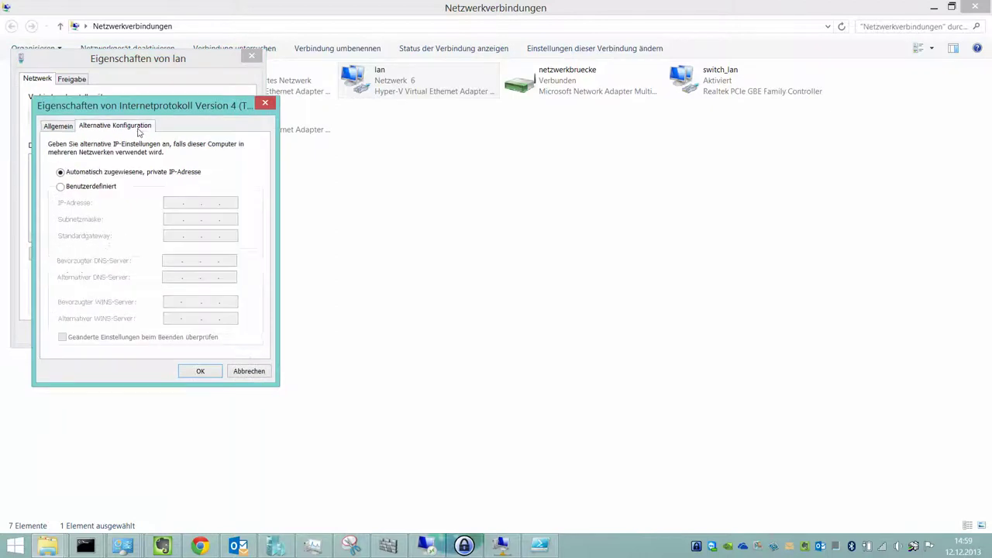
{"action": "left_click", "coordinate": [246, 373]}
{"action": "left_click", "coordinate": [230, 334]}
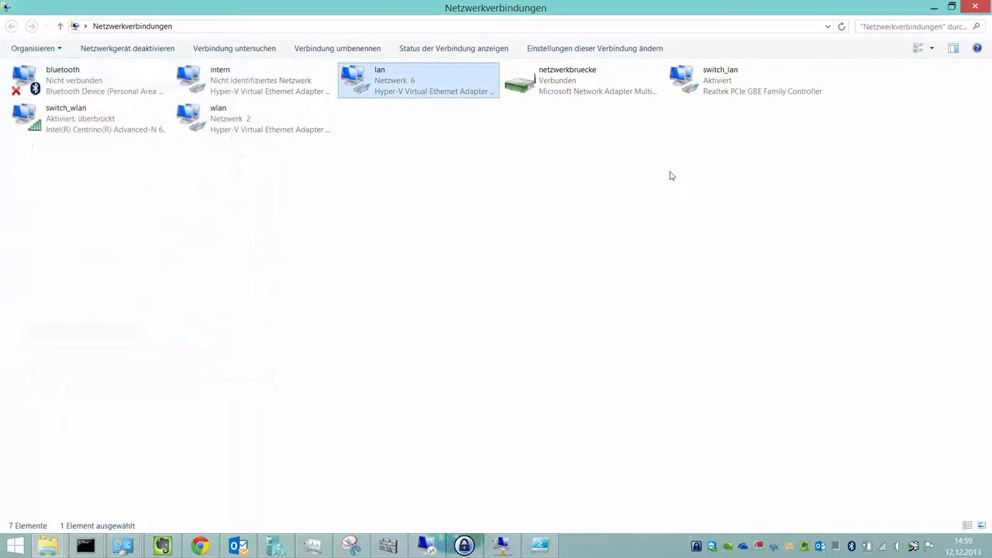
{"action": "left_click", "coordinate": [933, 7]}
Clear the PowerShell ISE console with cls and run ipconfig /all.
{"action": "left_click", "coordinate": [540, 546]}
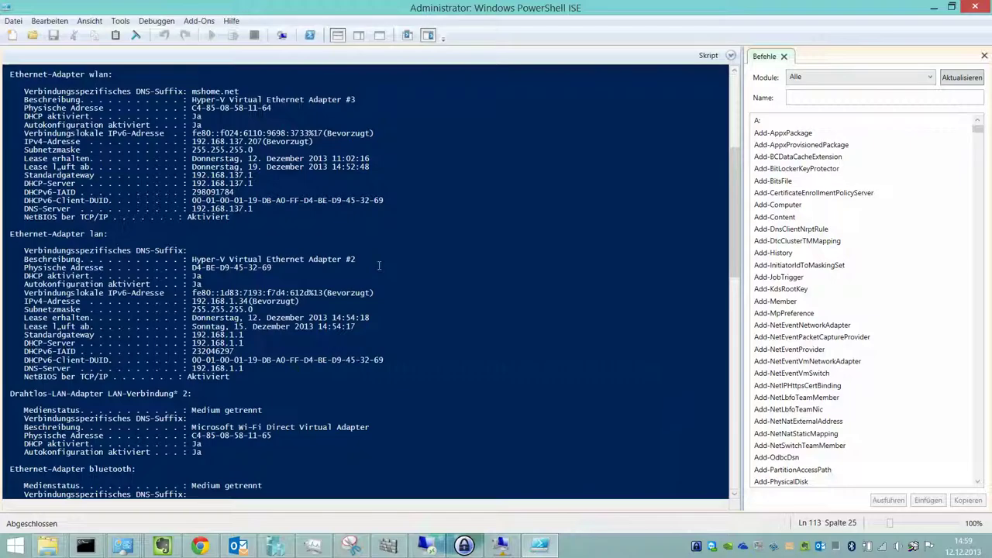
{"action": "type", "text": "cls"}
{"action": "key", "text": "Return"}
{"action": "type", "text": "icponf"}
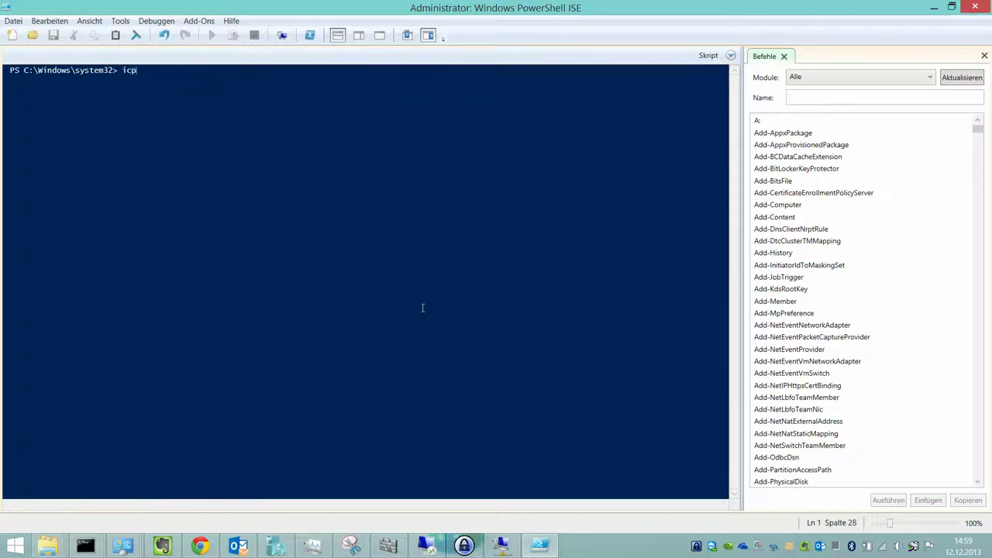
{"action": "key", "text": "BackSpace"}
{"action": "key", "text": "BackSpace"}
{"action": "key", "text": "BackSpace"}
{"action": "key", "text": "BackSpace"}
{"action": "type", "text": "pconfig /all"}
{"action": "key", "text": "Return"}
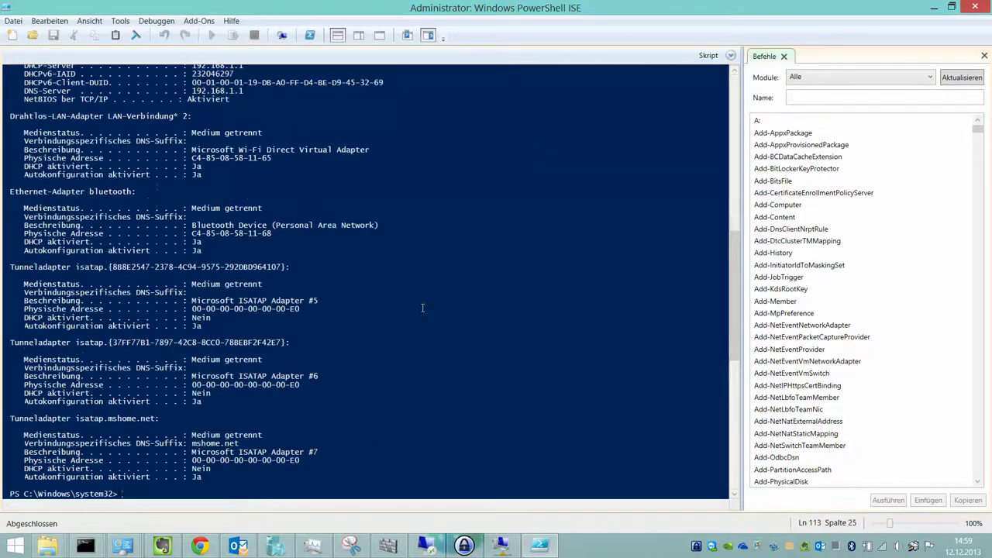
Highlight the lan adapter's IPv4 address 192.168.1.34 and DHCP server 192.168.1.1, then shrink the window.
{"action": "scroll", "coordinate": [420, 302], "scroll_direction": "up", "scroll_amount": 9}
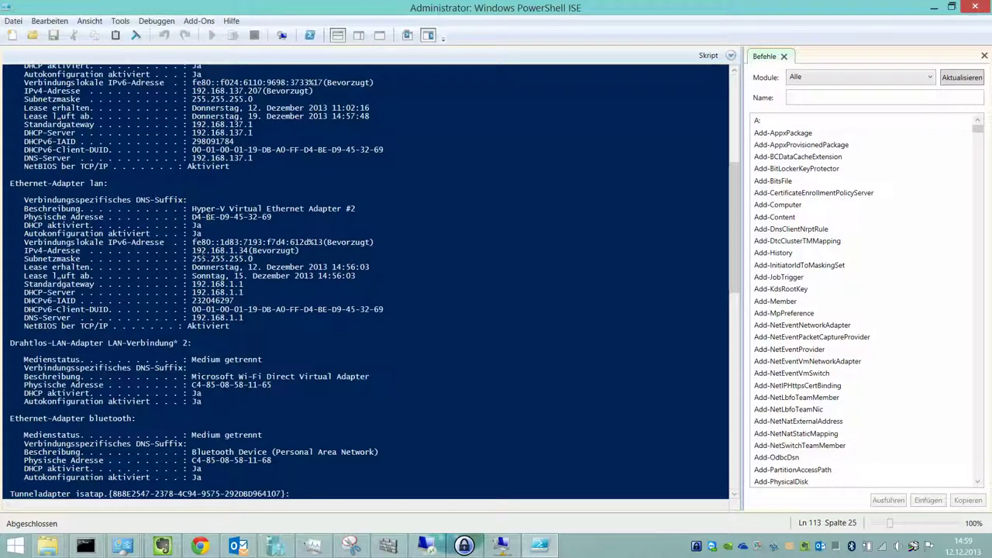
{"action": "left_click_drag", "start_coordinate": [192, 250], "coordinate": [249, 251]}
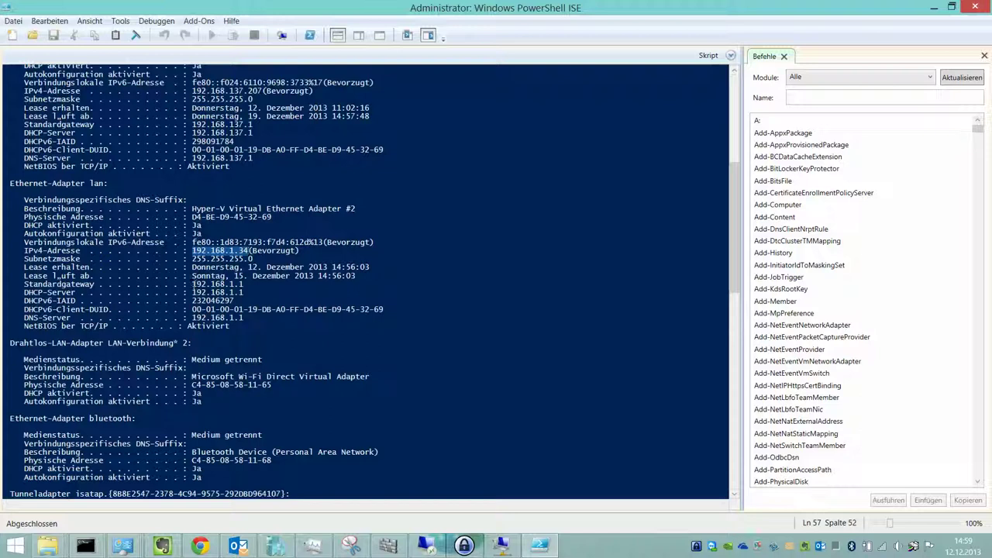
{"action": "left_click_drag", "start_coordinate": [193, 292], "coordinate": [243, 292]}
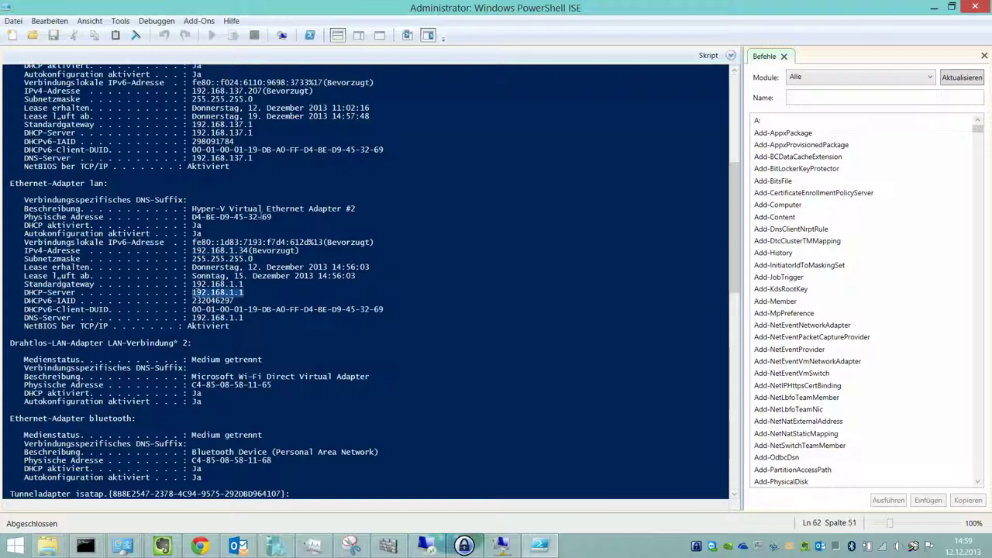
{"action": "key", "text": "super+Down"}
Load 192.168.1.1 in a new Chrome incognito window.
{"action": "left_click", "coordinate": [200, 546]}
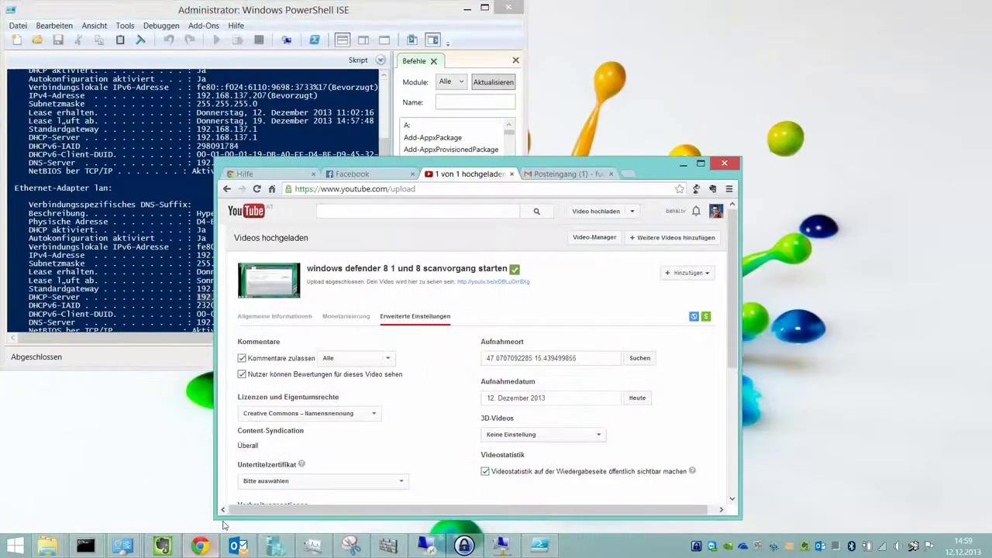
{"action": "key", "text": "ctrl+shift+n"}
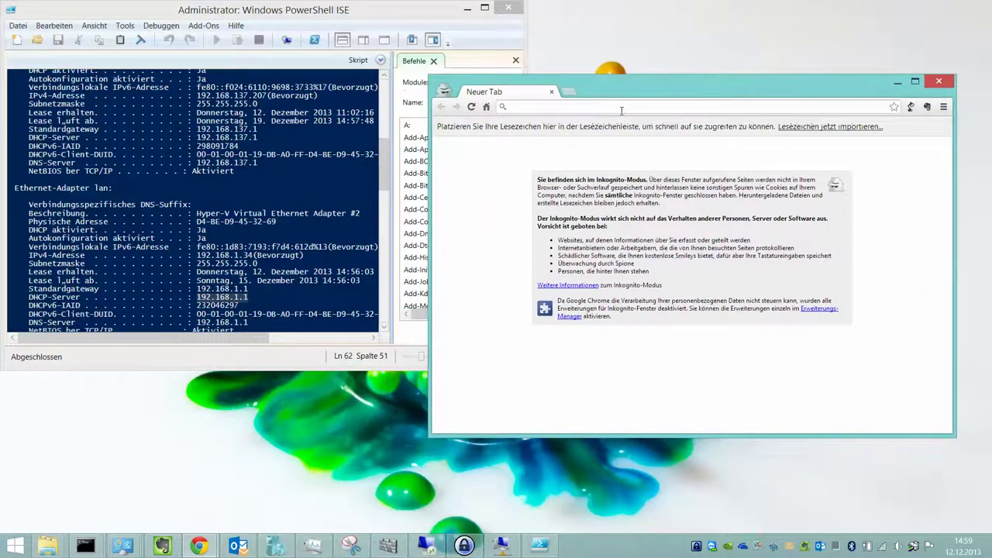
{"action": "type", "text": "192.168.1.1"}
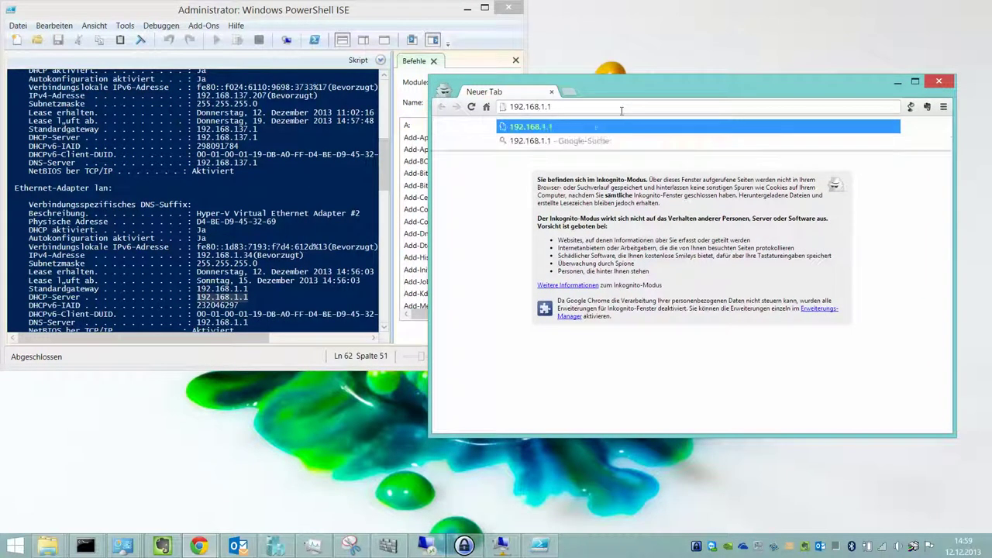
{"action": "key", "text": "Return"}
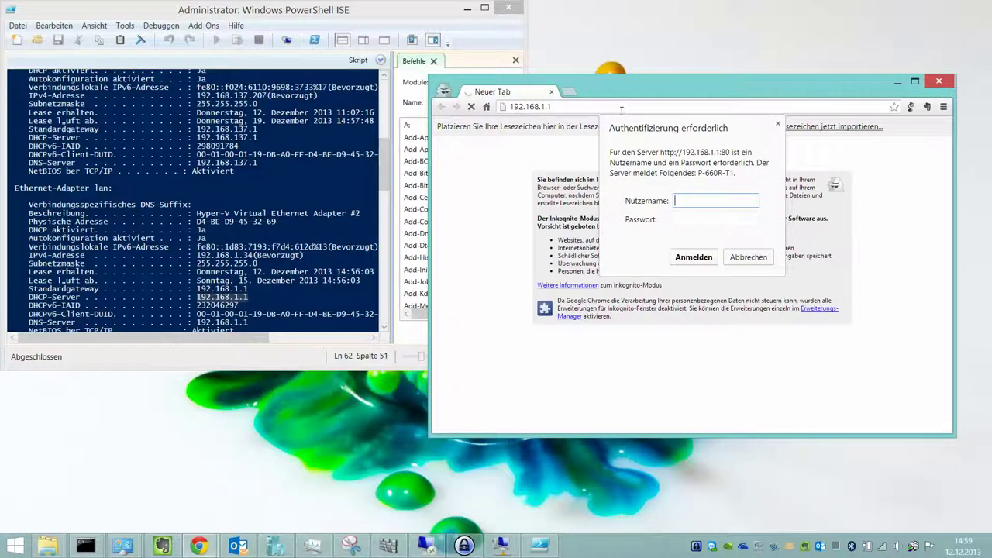
Sign in to the router with its username and password.
{"action": "type", "text": "admin"}
{"action": "key", "text": "Tab"}
{"action": "type", "text": "1"}
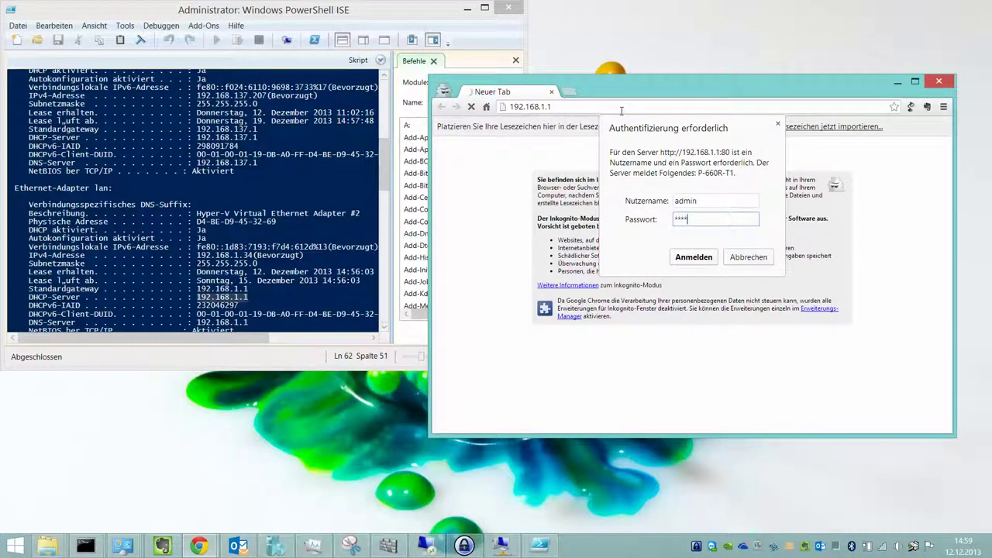
{"action": "key", "text": "Return"}
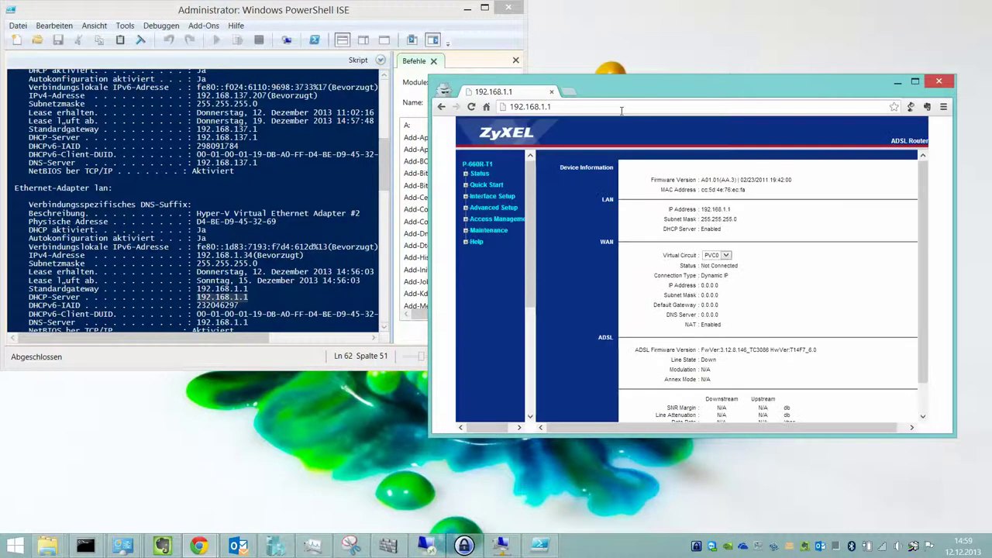
Maximize the router page window and adjust its zoom level for easier reading.
{"action": "key", "text": "super+Up"}
{"action": "key", "text": "ctrl+plus"}
{"action": "key", "text": "ctrl+plus"}
{"action": "key", "text": "ctrl+plus"}
{"action": "key", "text": "ctrl+plus"}
{"action": "key", "text": "ctrl+plus"}
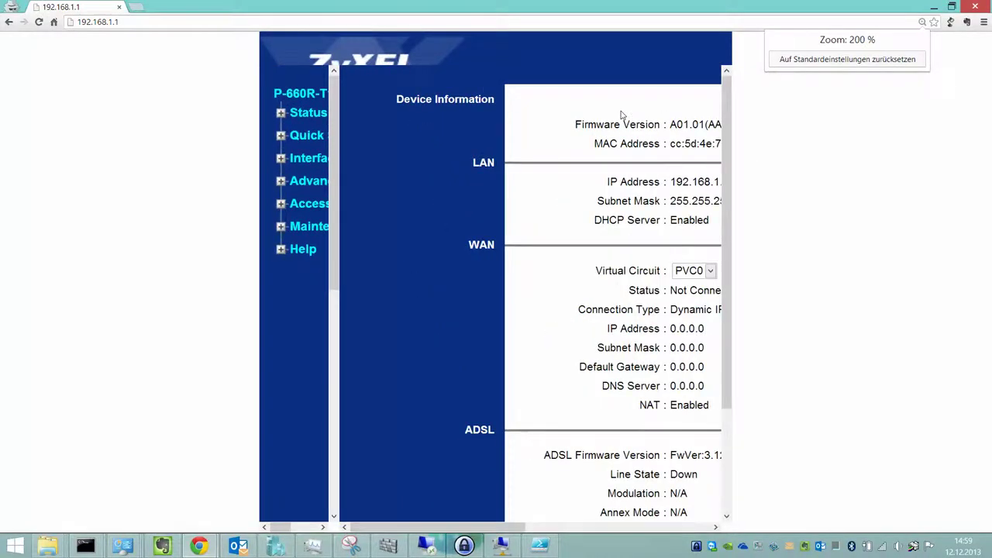
{"action": "key", "text": "ctrl+0"}
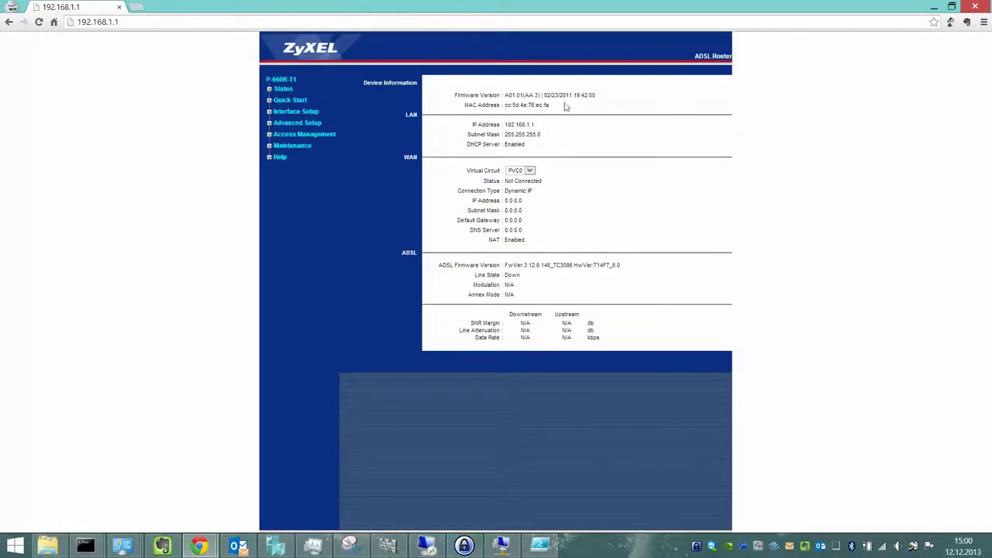
{"action": "key", "text": "ctrl+plus"}
{"action": "key", "text": "ctrl+plus"}
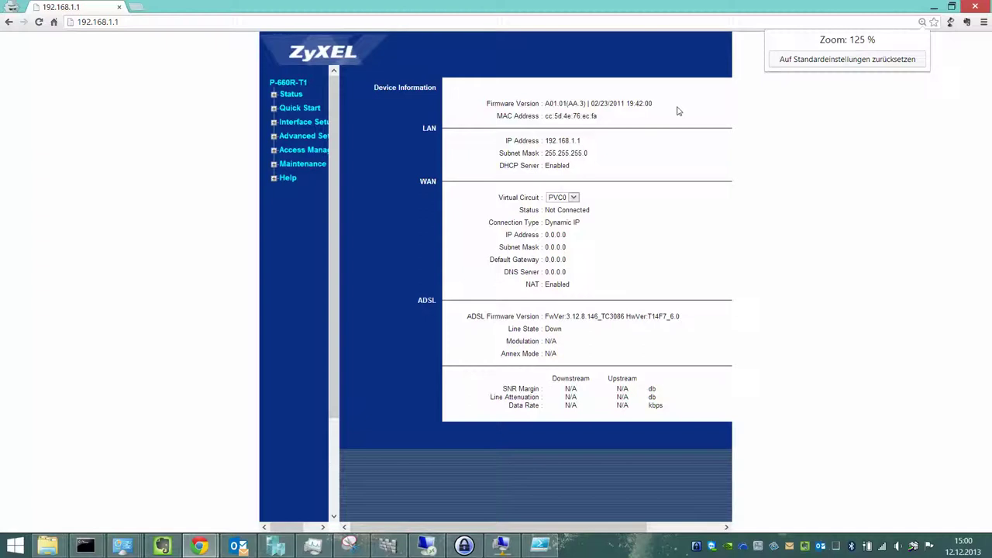
{"action": "scroll", "coordinate": [582, 395], "scroll_direction": "right", "scroll_amount": 3}
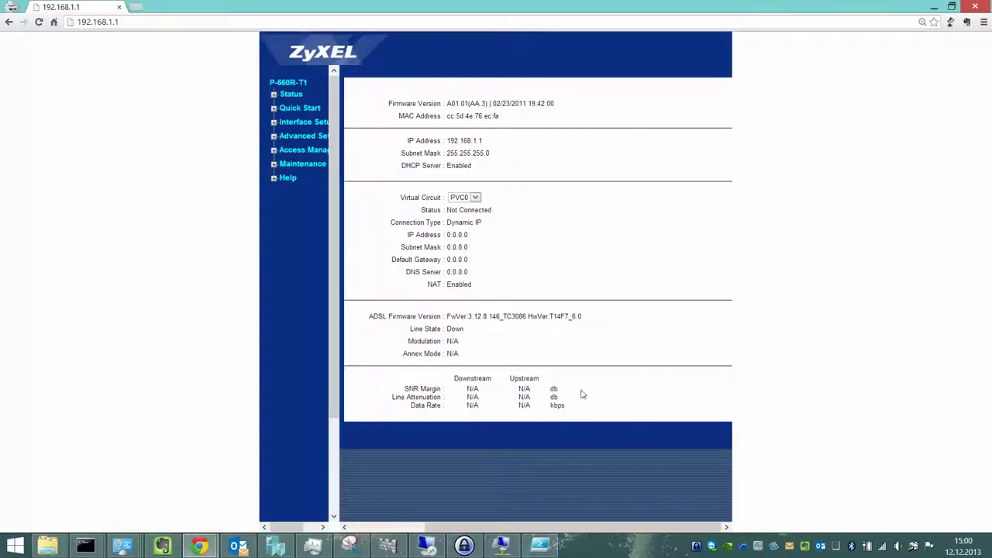
{"action": "key", "text": "ctrl+plus"}
{"action": "key", "text": "ctrl+plus"}
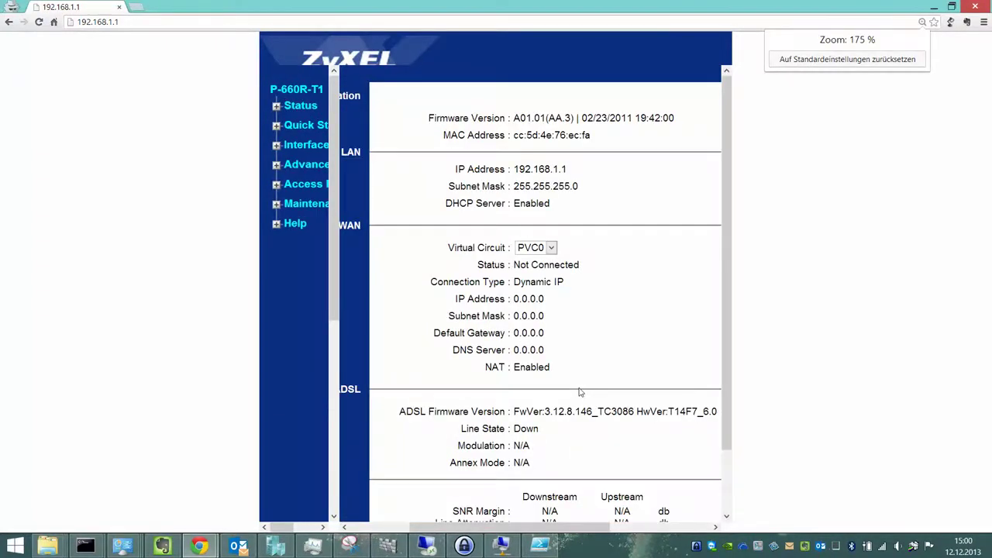
{"action": "key", "text": "ctrl+minus"}
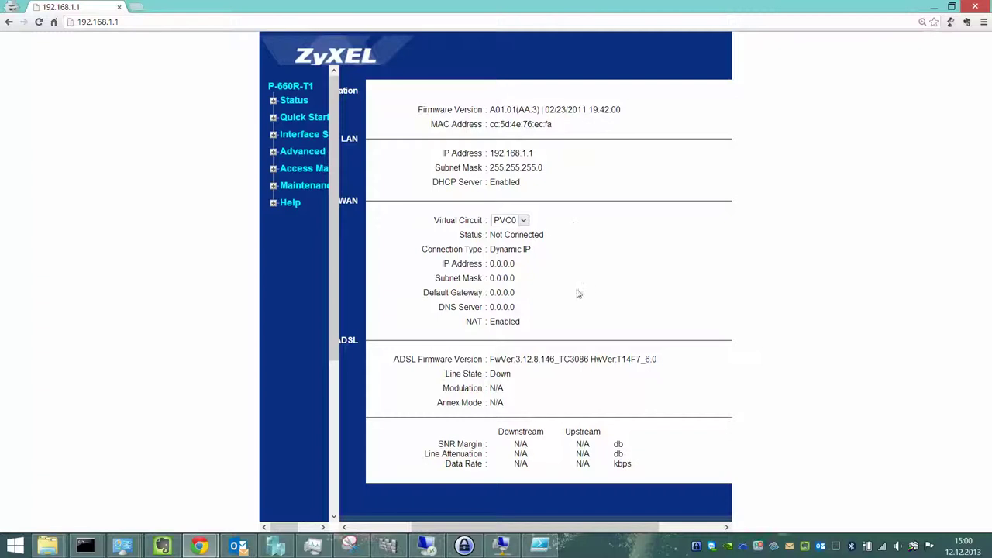
Expand the Status menu and check the Virtual Circuit list, keeping PVC0.
{"action": "left_click", "coordinate": [294, 102]}
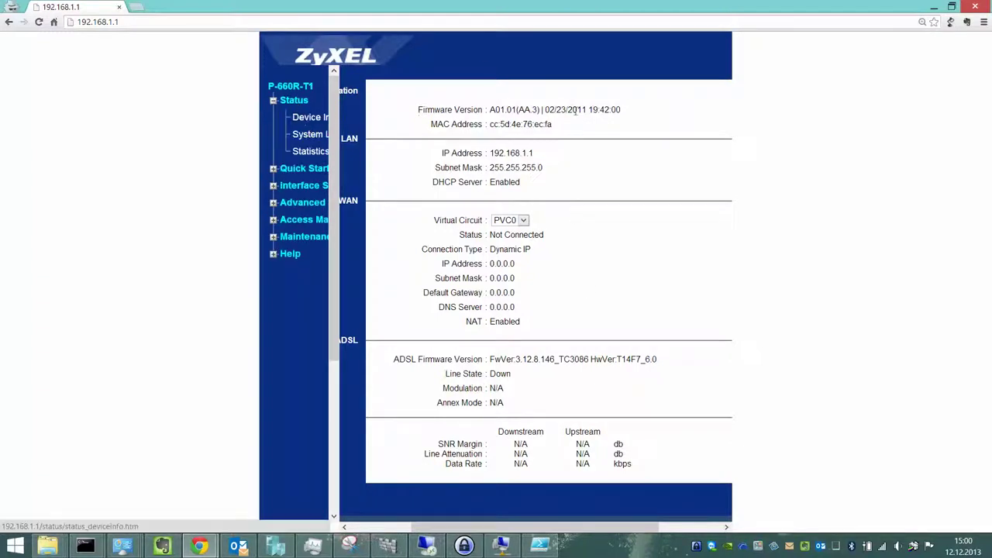
{"action": "left_click", "coordinate": [523, 220]}
{"action": "left_click", "coordinate": [565, 219]}
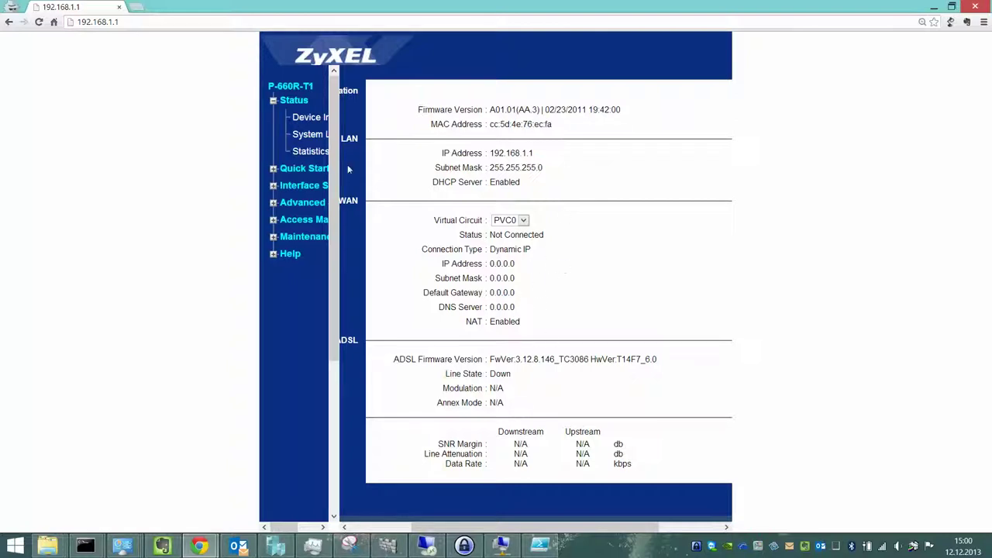
Look at the System Log and Statistics pages, then open Quick Start at normal zoom.
{"action": "left_click", "coordinate": [313, 136]}
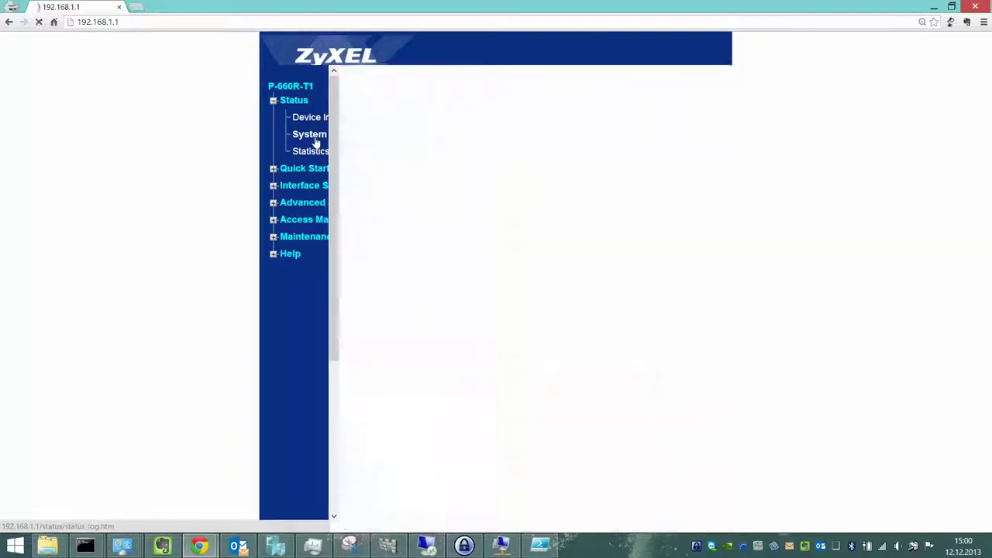
{"action": "left_click", "coordinate": [306, 151]}
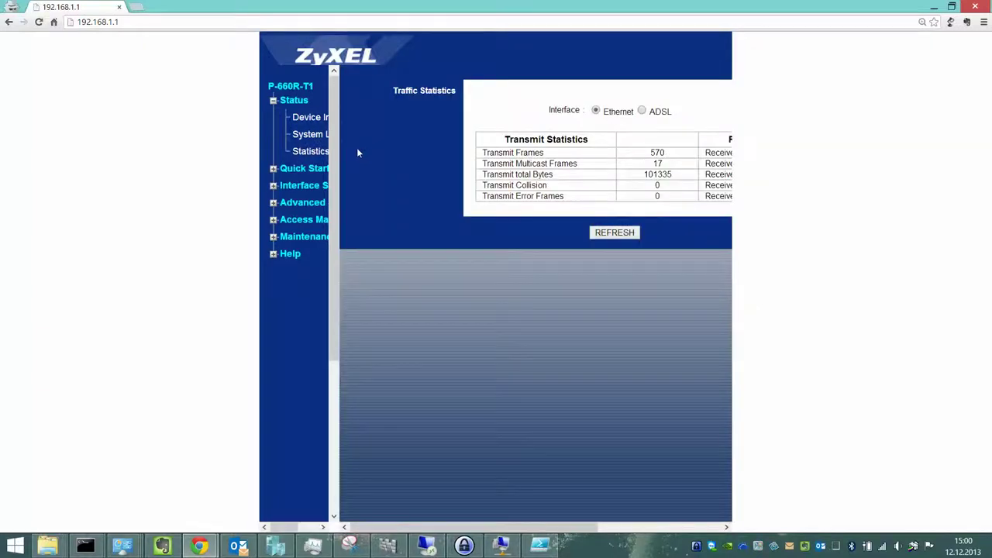
{"action": "left_click", "coordinate": [309, 169]}
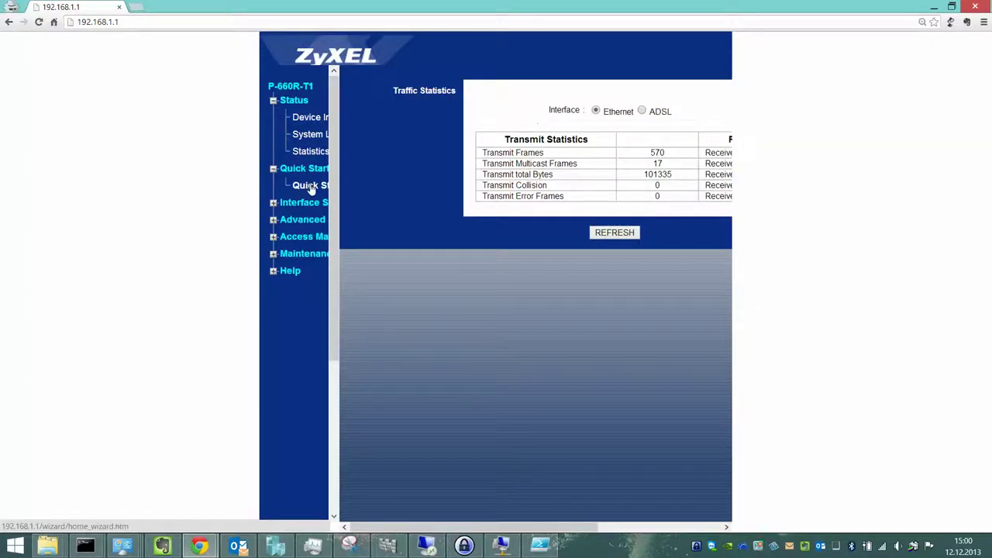
{"action": "left_click", "coordinate": [312, 186]}
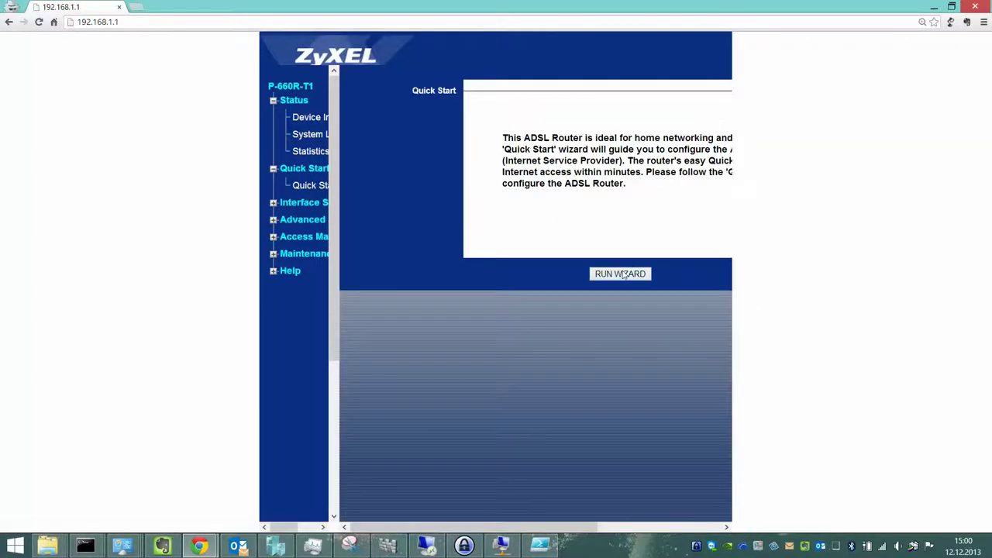
{"action": "key", "text": "ctrl+0"}
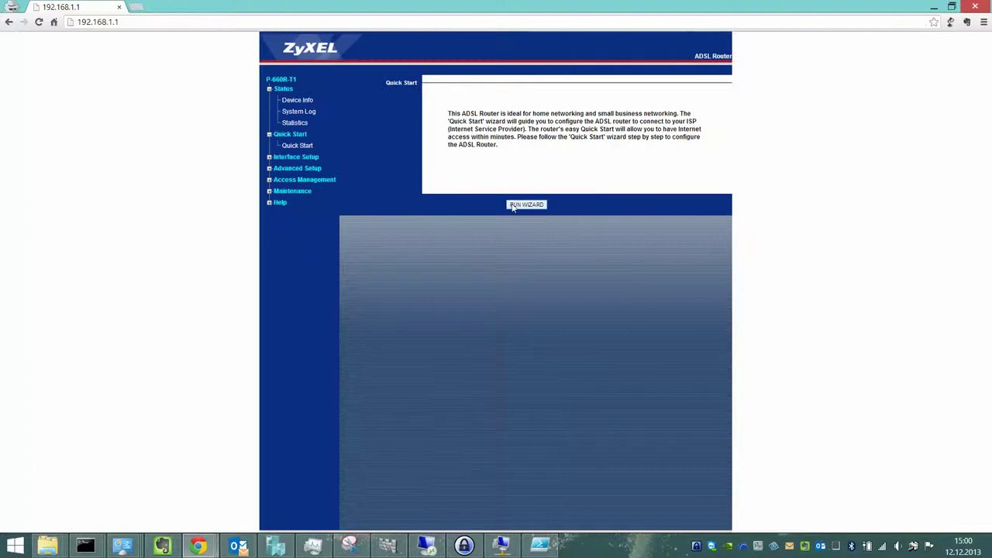
Run the Quick Start wizard and start entering a new admin password after the empty-password warning.
{"action": "left_click", "coordinate": [513, 205]}
{"action": "left_click", "coordinate": [274, 223]}
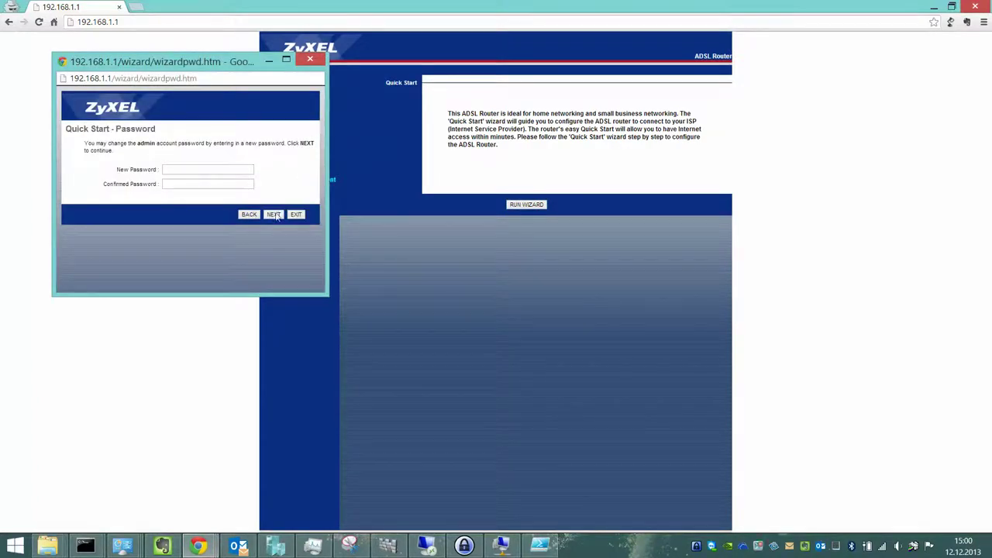
{"action": "left_click", "coordinate": [274, 214]}
{"action": "left_click", "coordinate": [250, 149]}
{"action": "left_click", "coordinate": [227, 169]}
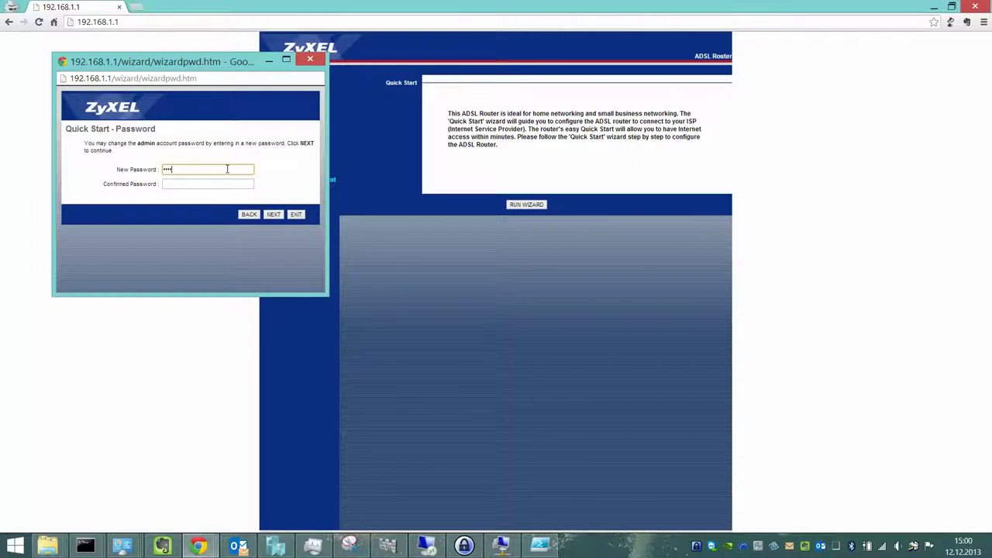
{"action": "key", "text": "Tab"}
Confirm the new password and set the time zone to GMT+01:00 Berlin.
{"action": "type", "text": "1"}
{"action": "left_click", "coordinate": [273, 213]}
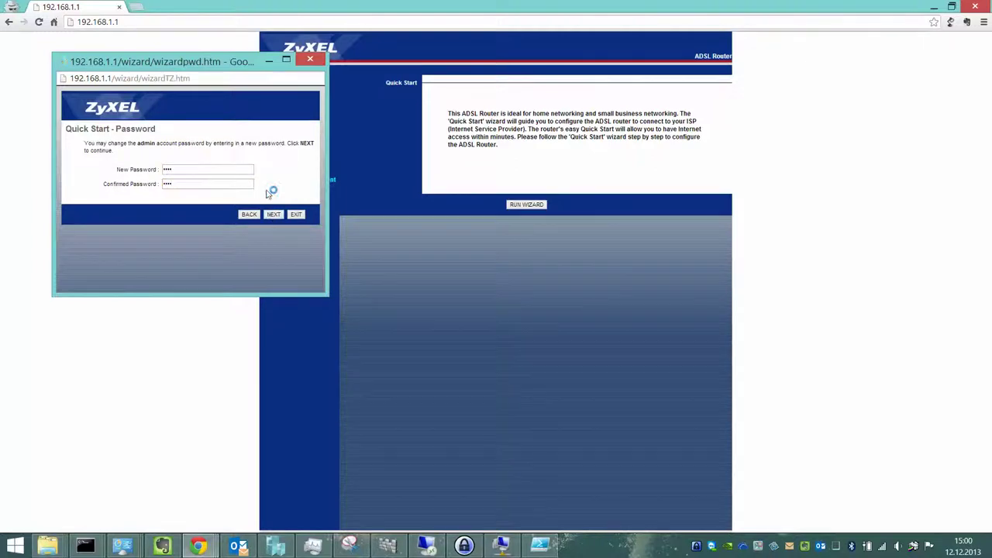
{"action": "left_click", "coordinate": [268, 163]}
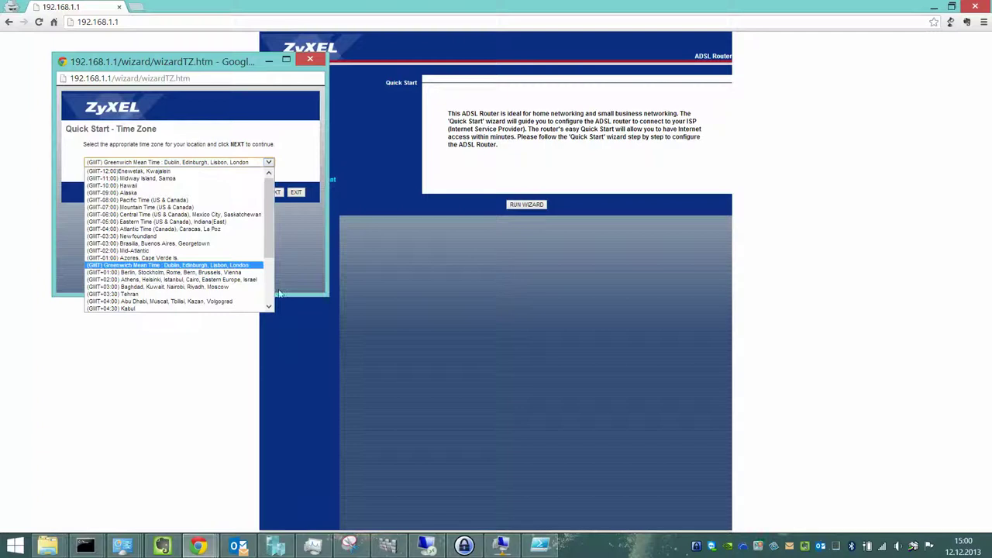
{"action": "scroll", "coordinate": [260, 293], "scroll_direction": "down", "scroll_amount": 4}
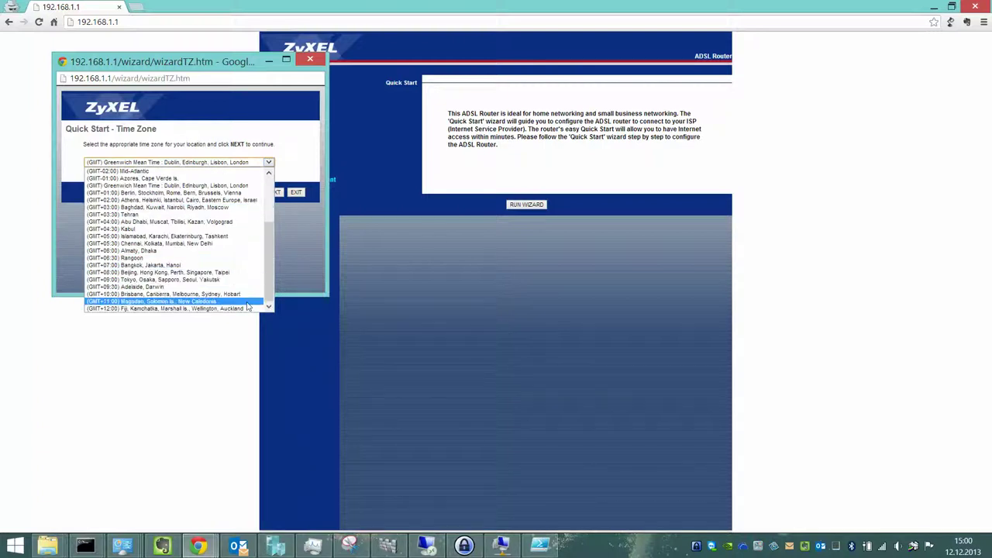
{"action": "scroll", "coordinate": [175, 233], "scroll_direction": "up", "scroll_amount": 4}
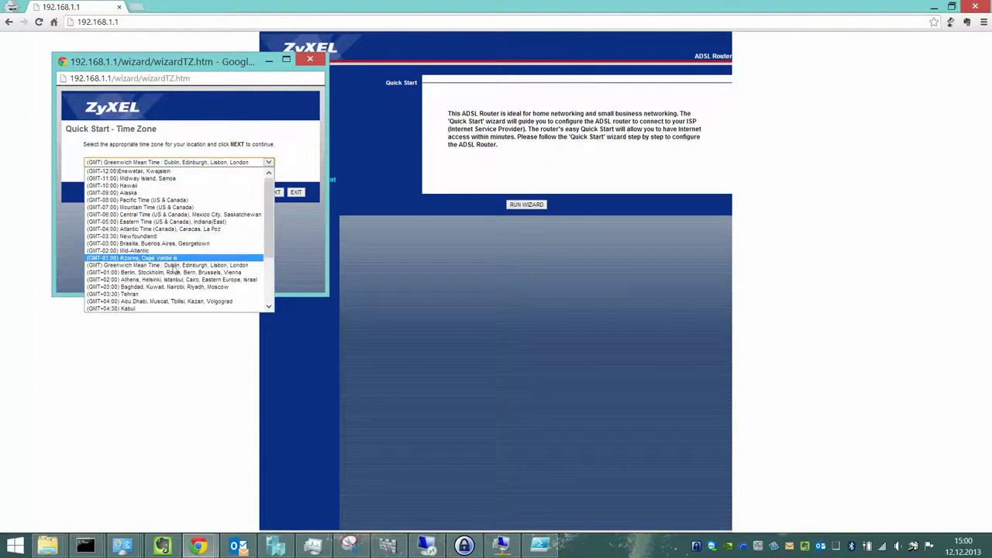
{"action": "left_click", "coordinate": [184, 273]}
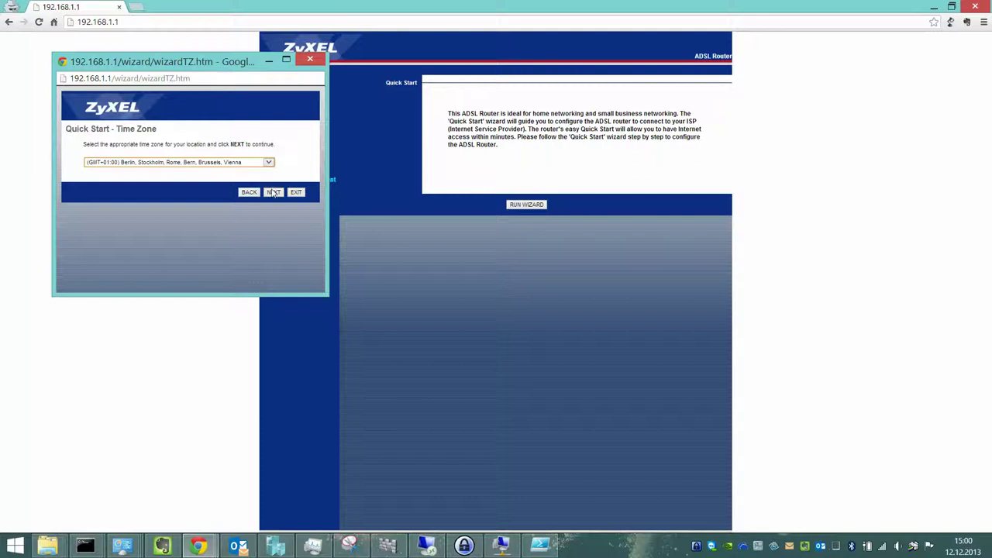
{"action": "left_click", "coordinate": [273, 192]}
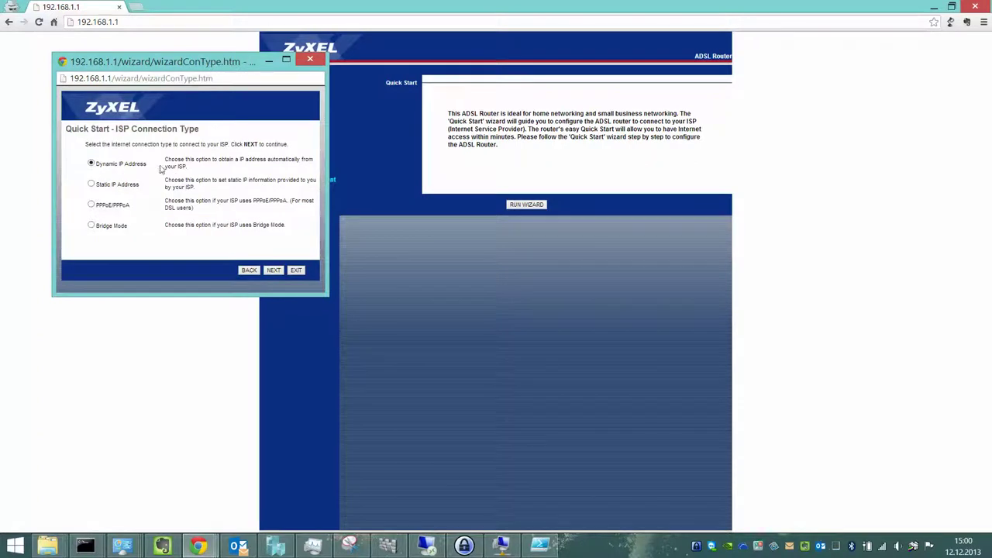
Choose Dynamic IP Address with VPI 8 / VCI 35, save the wizard and close it.
{"action": "left_click", "coordinate": [91, 184]}
{"action": "left_click", "coordinate": [90, 224]}
{"action": "left_click", "coordinate": [91, 163]}
{"action": "left_click", "coordinate": [276, 270]}
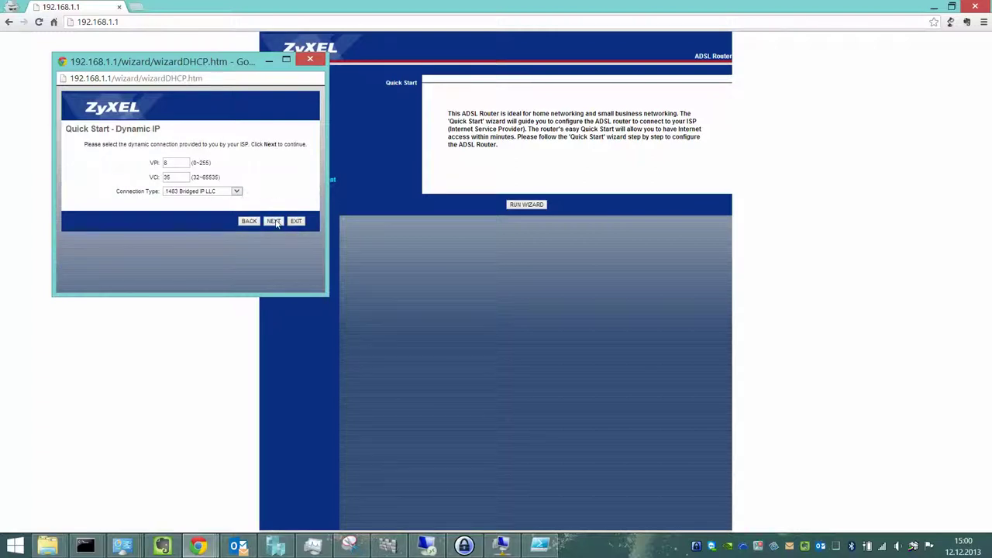
{"action": "left_click", "coordinate": [274, 222]}
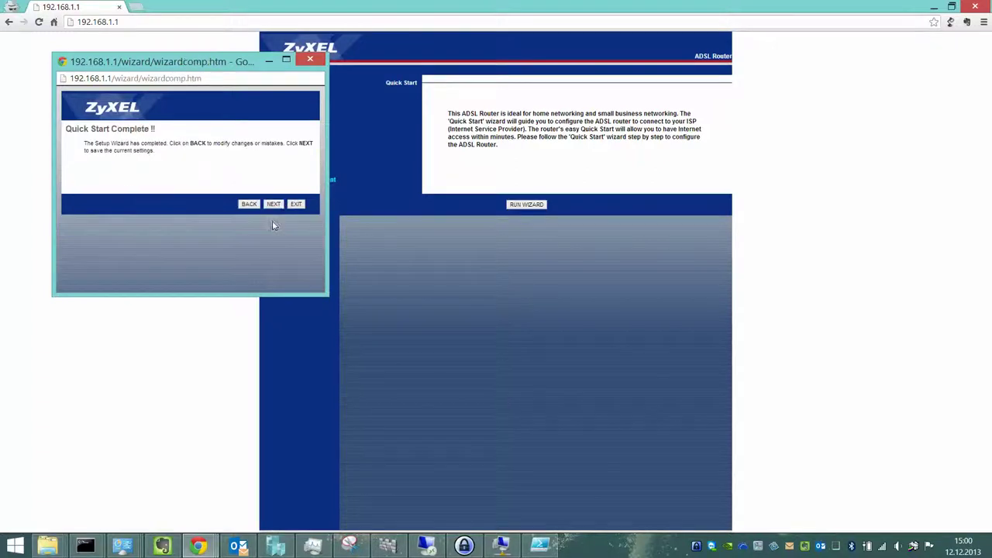
{"action": "left_click", "coordinate": [274, 205]}
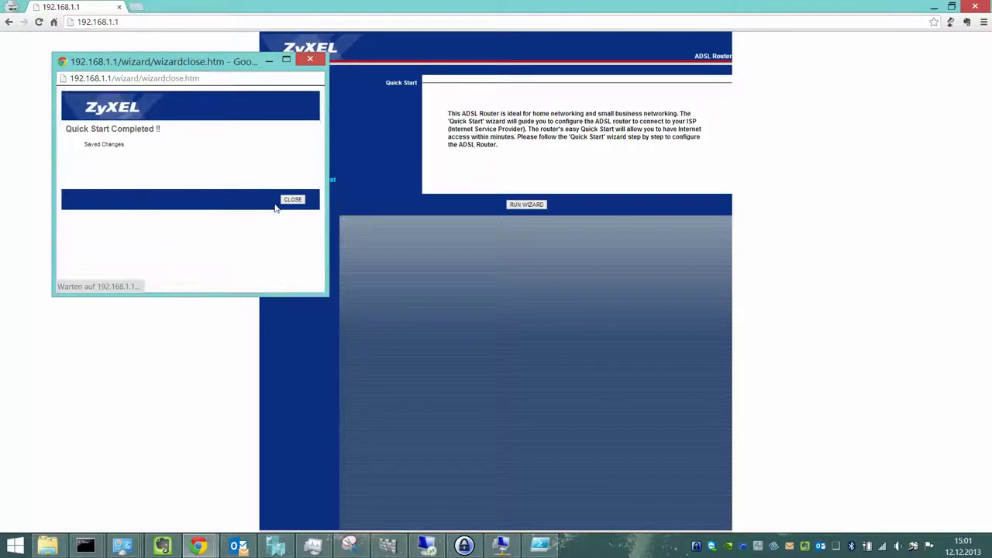
{"action": "left_click", "coordinate": [292, 199]}
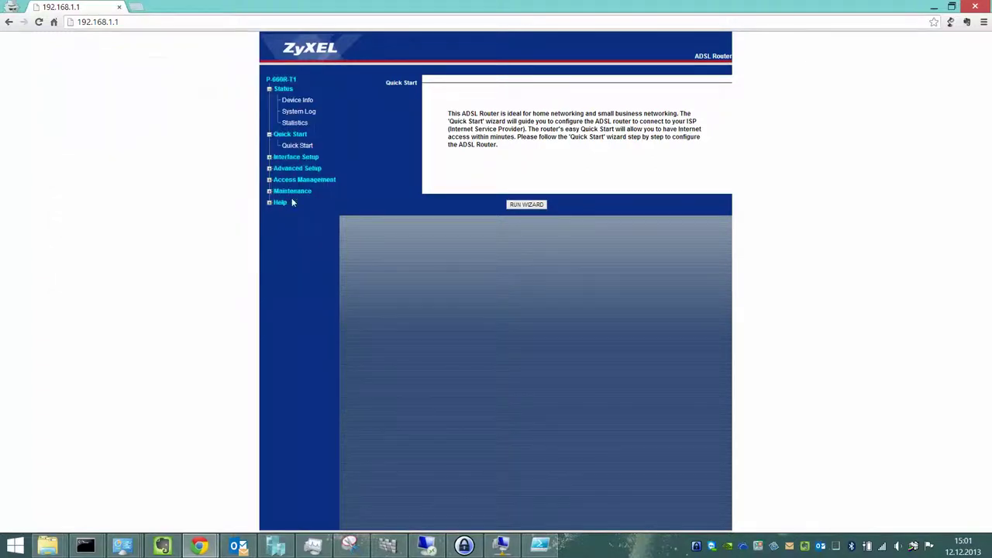
Check the Internet settings' encapsulation types, then go to the LAN setup page.
{"action": "left_click", "coordinate": [300, 145]}
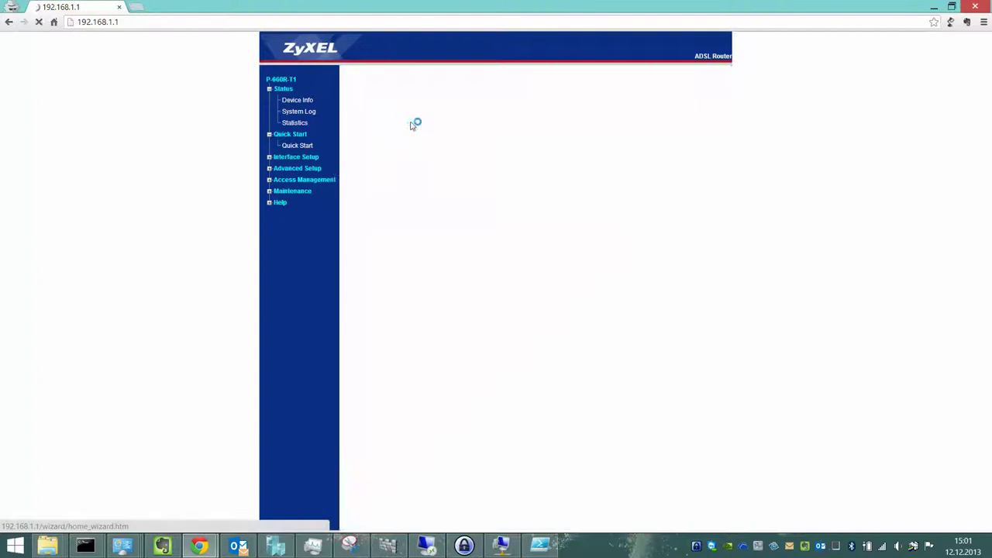
{"action": "left_click", "coordinate": [314, 158]}
{"action": "left_click", "coordinate": [306, 168]}
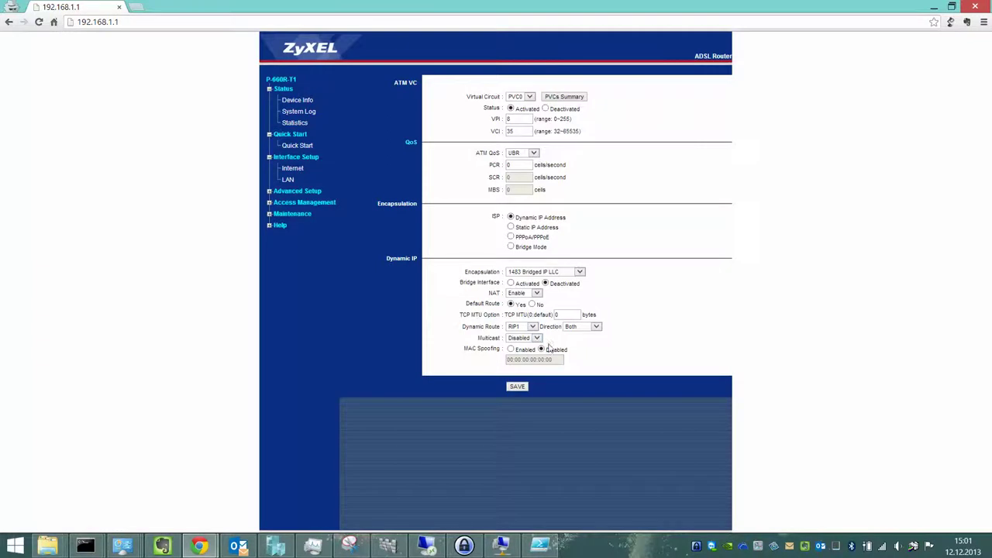
{"action": "left_click", "coordinate": [569, 272]}
{"action": "left_click", "coordinate": [568, 272]}
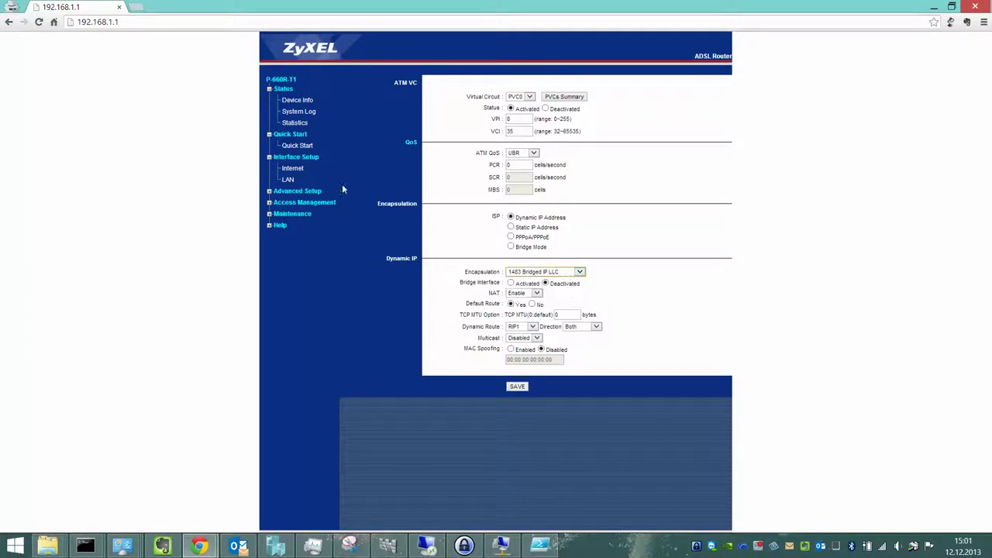
{"action": "left_click", "coordinate": [288, 179]}
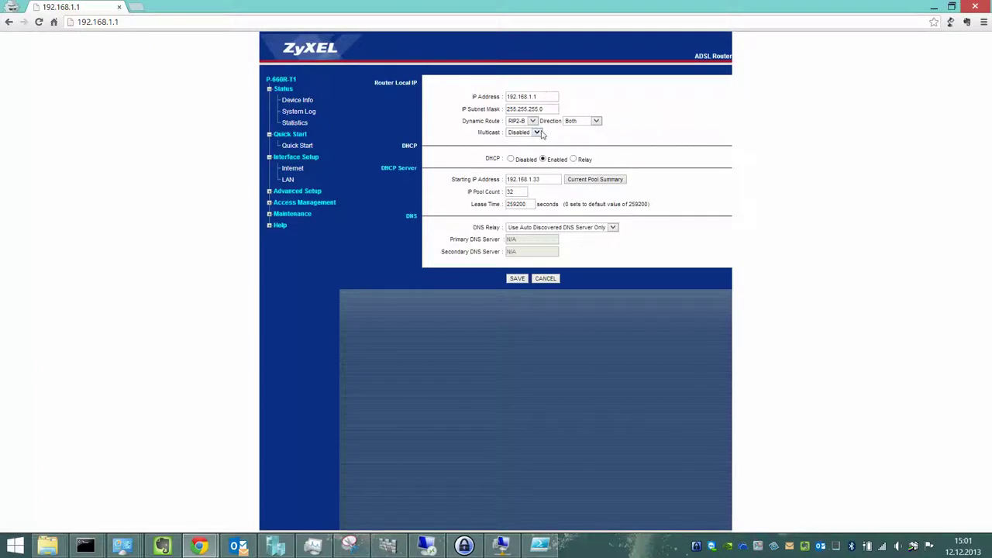
Inspect the LAN Multicast (Disabled) and DNS Relay (auto discovered) options, leaving both unchanged.
{"action": "left_click", "coordinate": [536, 133]}
{"action": "left_click", "coordinate": [586, 139]}
{"action": "left_click", "coordinate": [545, 229]}
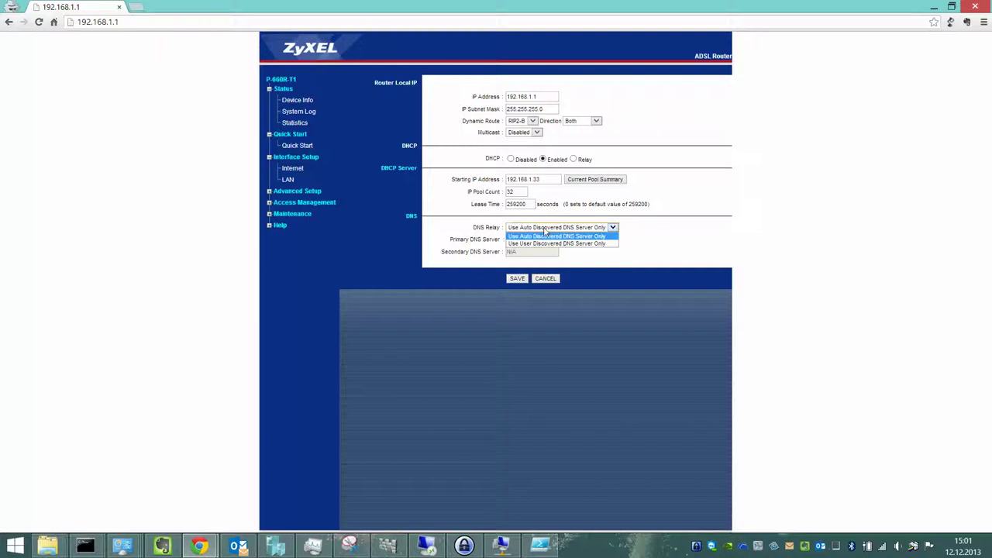
{"action": "left_click", "coordinate": [438, 208]}
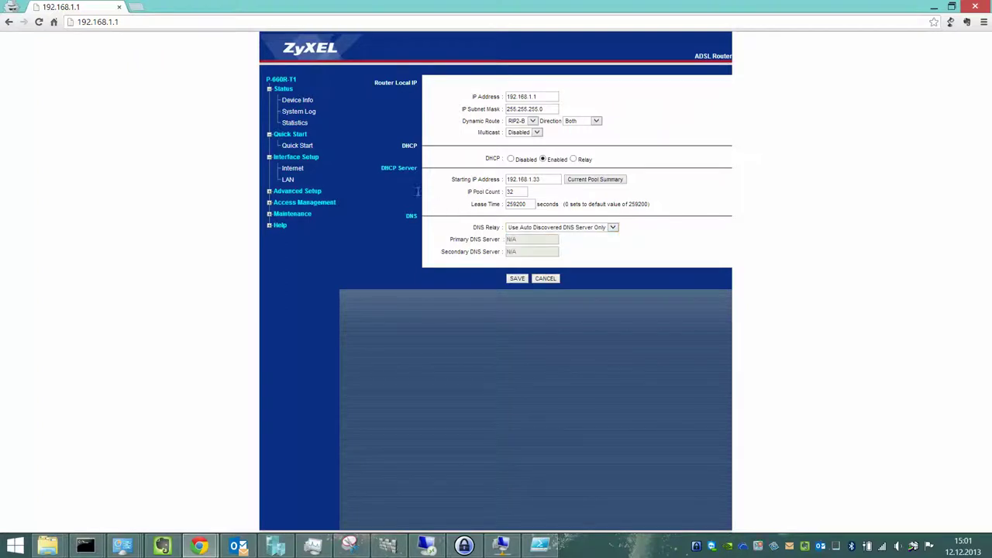
{"action": "left_click", "coordinate": [291, 190]}
Review the routing table and Add Route form's PVC0 gateway, then open NAT's Virtual Server page.
{"action": "left_click", "coordinate": [292, 202]}
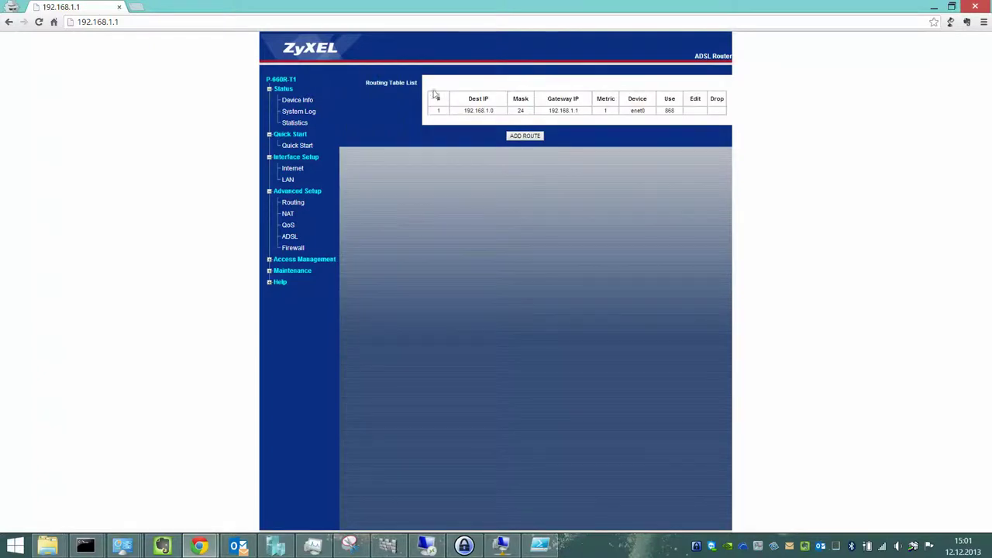
{"action": "left_click", "coordinate": [531, 136]}
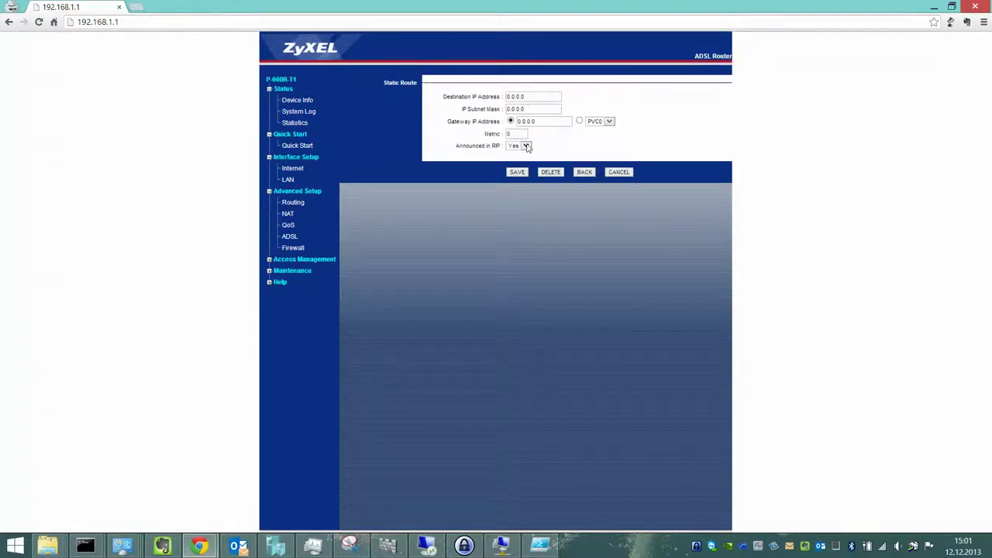
{"action": "left_click", "coordinate": [609, 122]}
{"action": "left_click", "coordinate": [609, 122]}
{"action": "left_click", "coordinate": [585, 172]}
{"action": "left_click", "coordinate": [288, 214]}
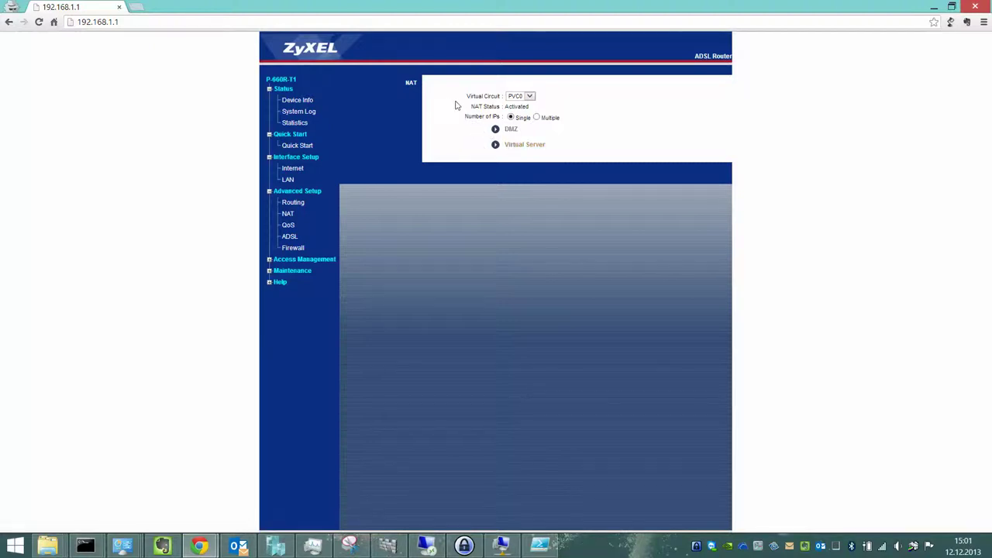
{"action": "left_click", "coordinate": [509, 144]}
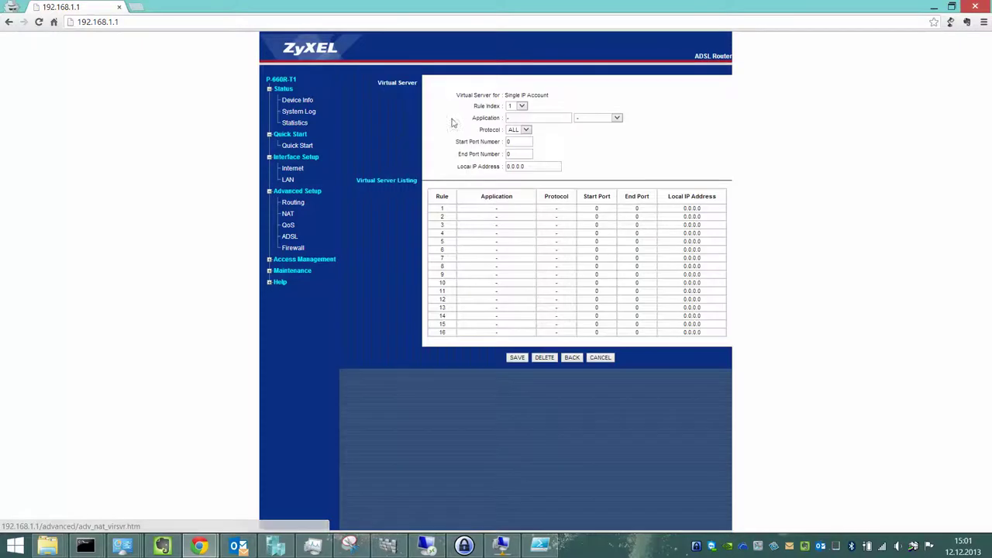
Review QoS and the ADSL Mode (Auto Sync-Up) and Type (ANNEX A/L) lists unchanged, then open Firewall.
{"action": "left_click", "coordinate": [288, 225]}
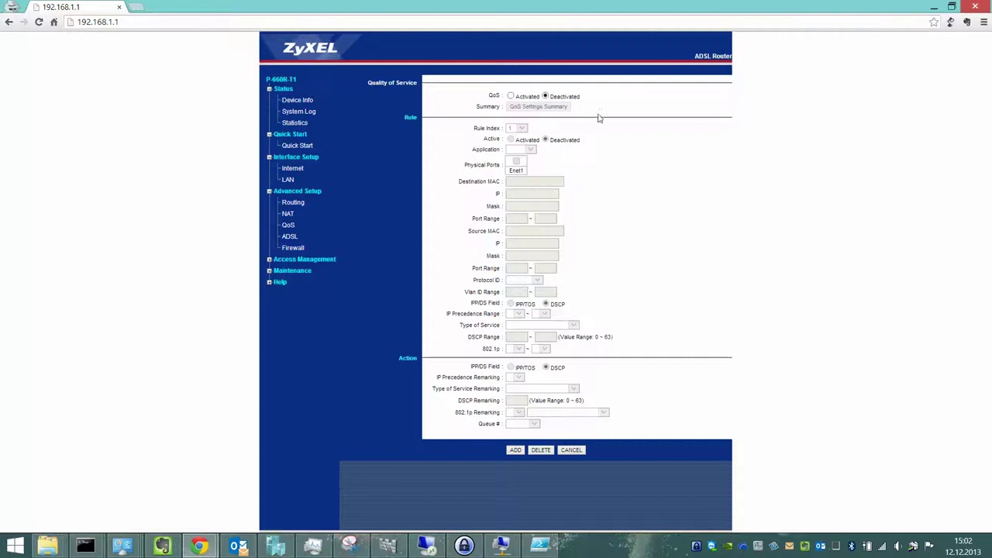
{"action": "left_click", "coordinate": [290, 236]}
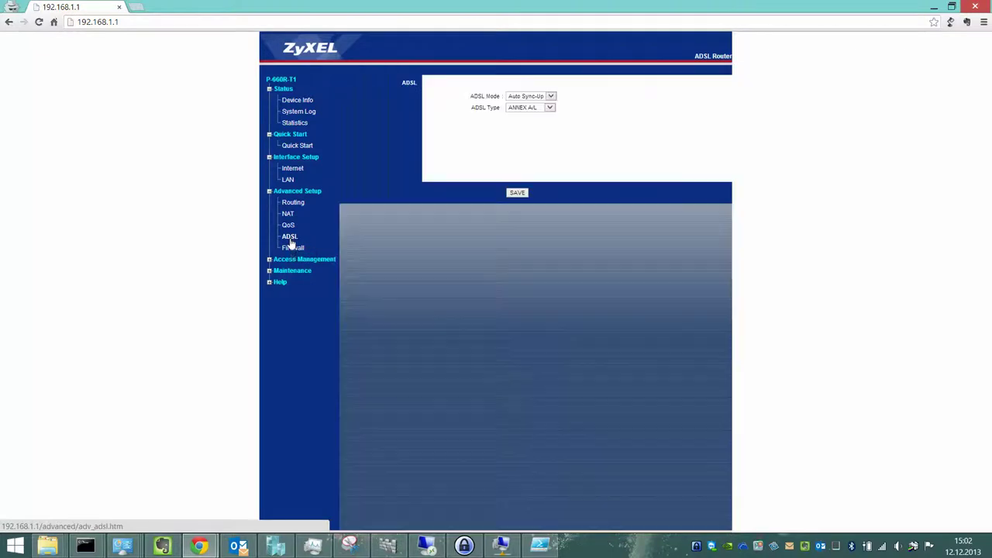
{"action": "left_click", "coordinate": [550, 96]}
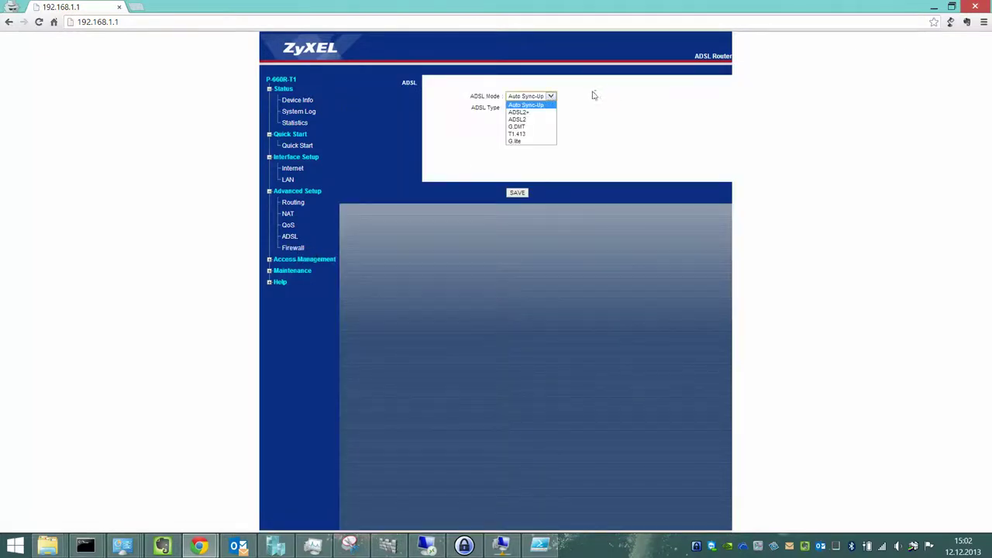
{"action": "left_click", "coordinate": [550, 108]}
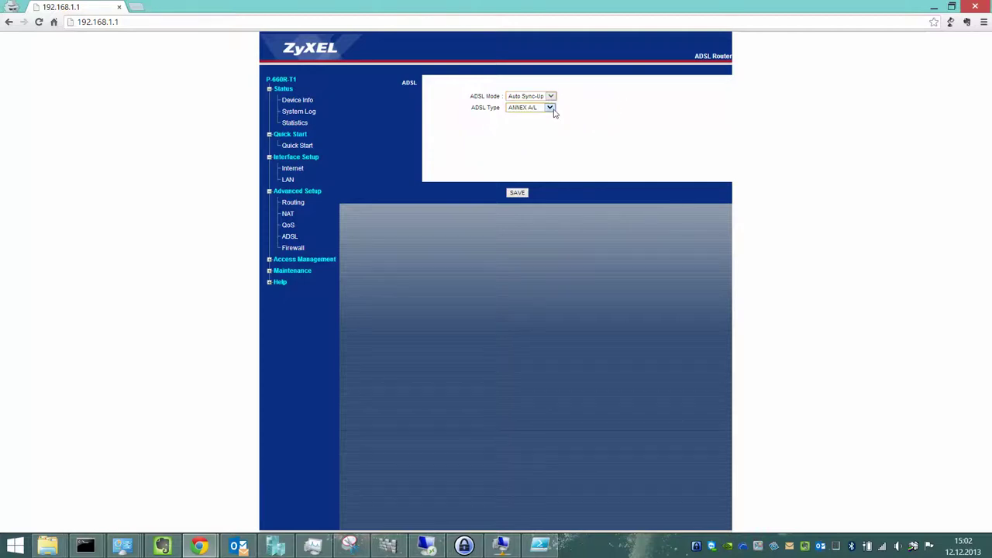
{"action": "left_click", "coordinate": [549, 108]}
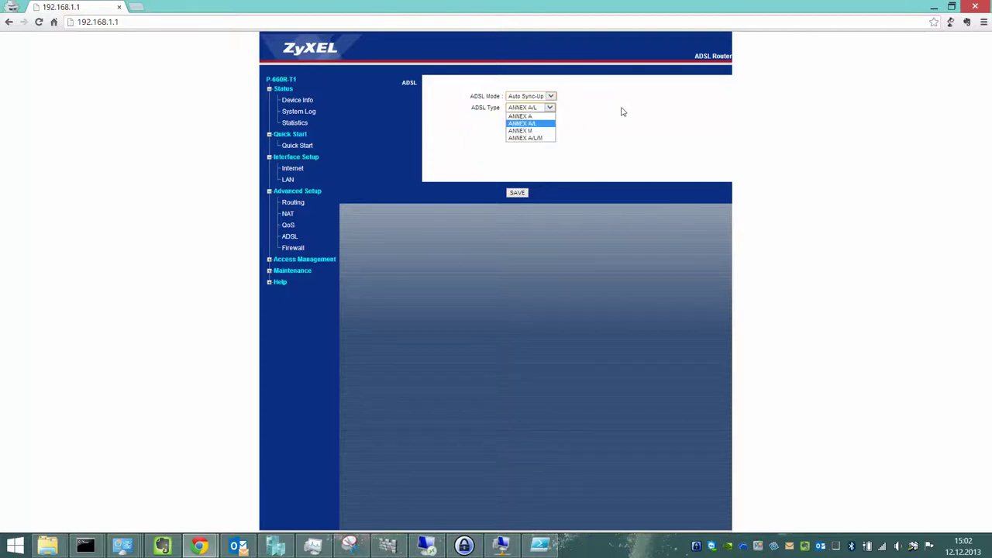
{"action": "left_click", "coordinate": [619, 112]}
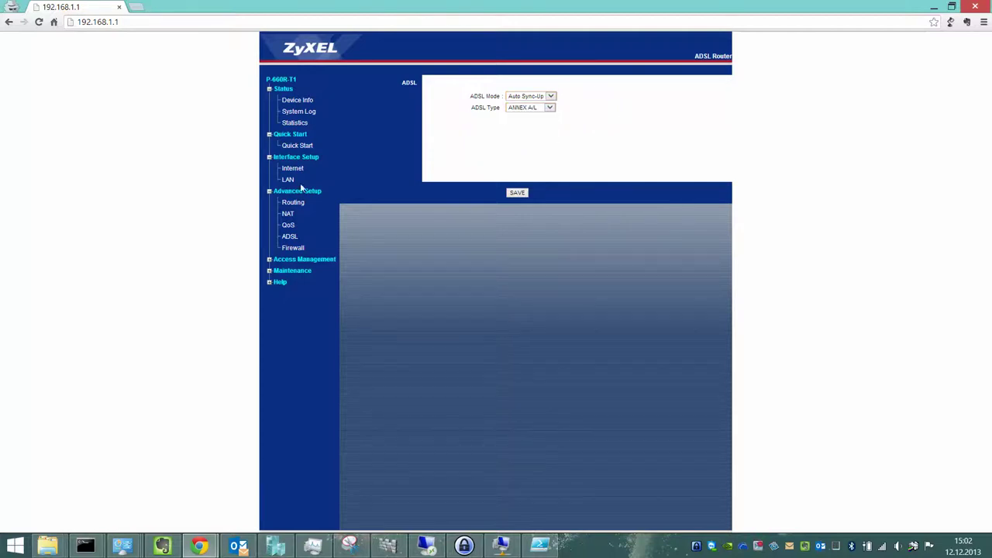
{"action": "left_click", "coordinate": [293, 247]}
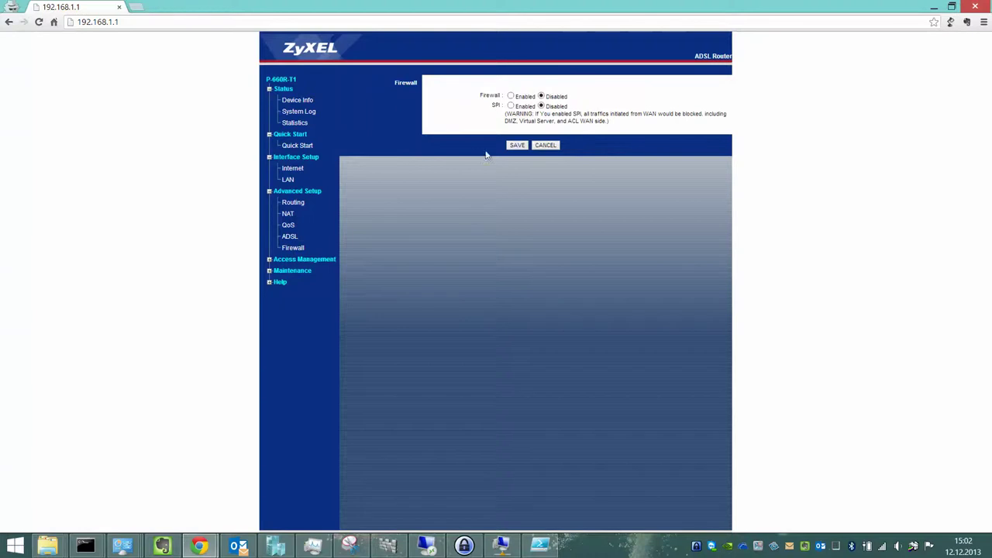
Step through the ACL, Filter, SNMP, UPnP, DDNS and CWMP pages, then open Maintenance Administration.
{"action": "left_click", "coordinate": [286, 261]}
{"action": "left_click", "coordinate": [286, 270]}
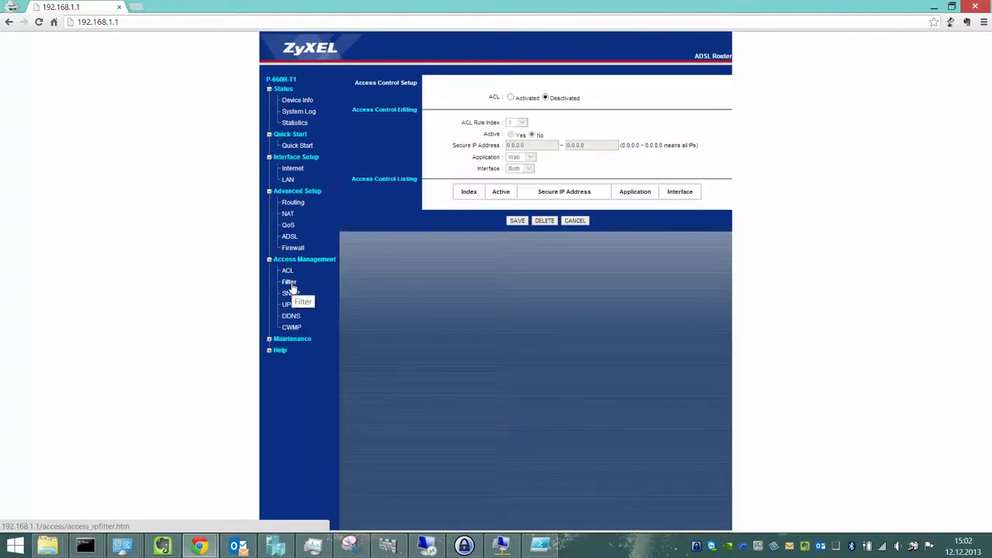
{"action": "left_click", "coordinate": [291, 284]}
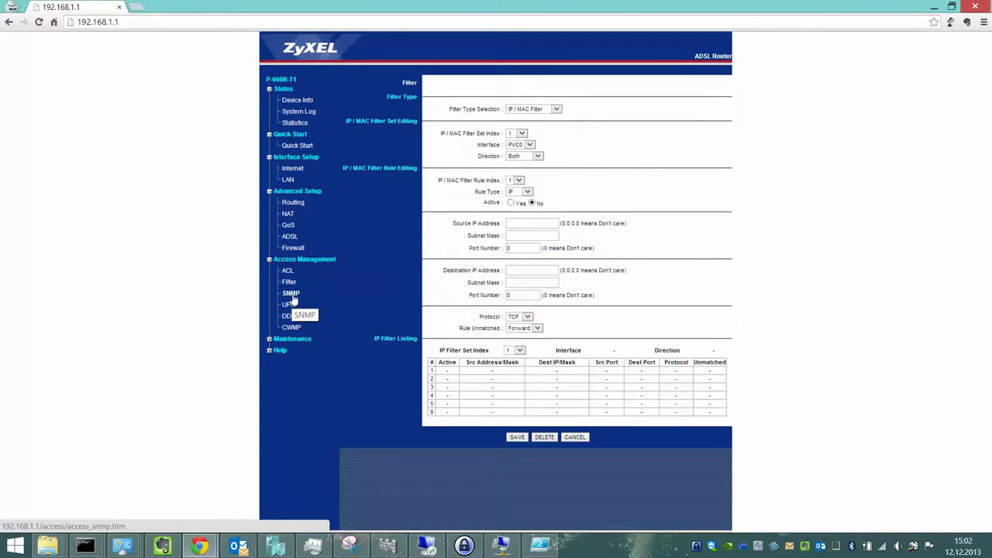
{"action": "left_click", "coordinate": [291, 295]}
{"action": "left_click", "coordinate": [290, 305]}
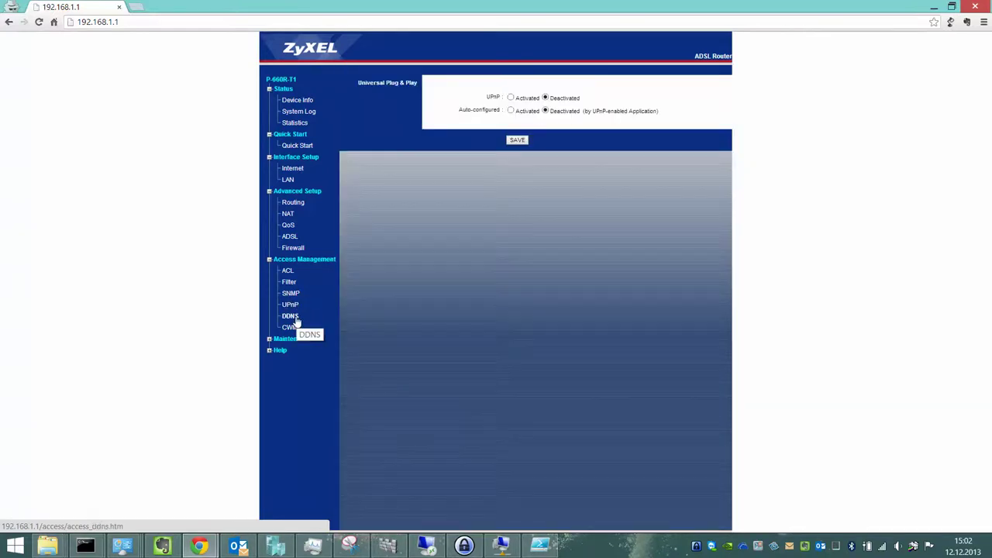
{"action": "left_click", "coordinate": [293, 318]}
{"action": "left_click", "coordinate": [292, 329]}
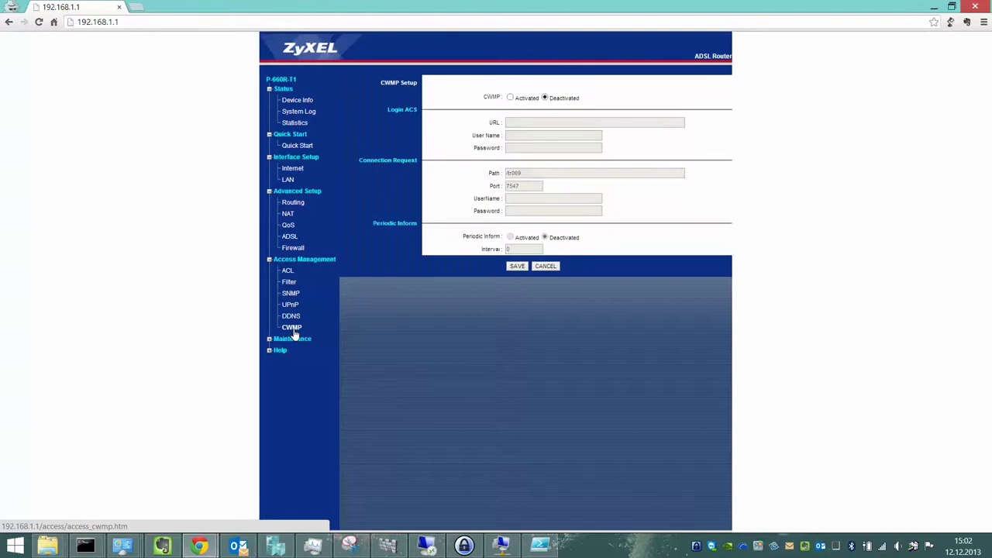
{"action": "left_click", "coordinate": [294, 340]}
{"action": "left_click", "coordinate": [291, 352]}
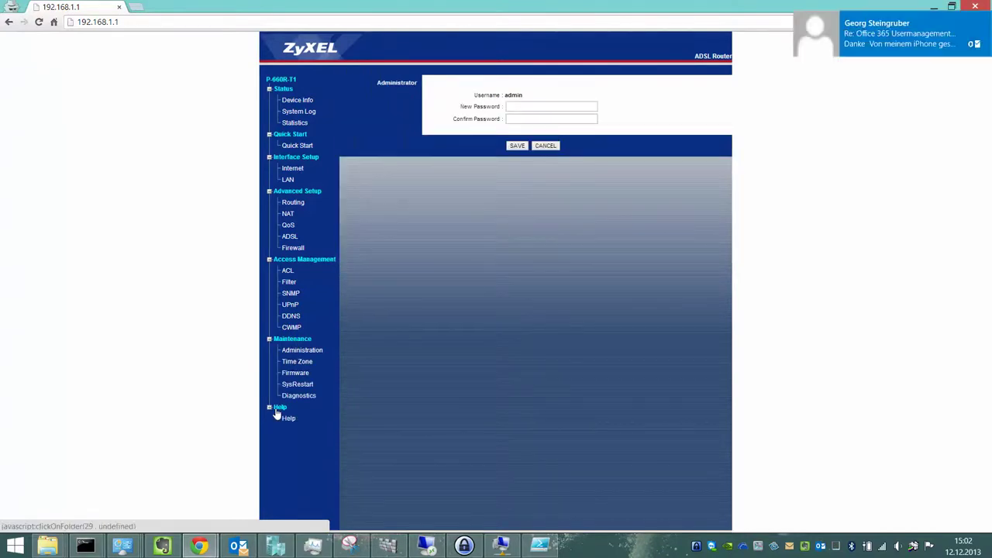
Restart the router with Factory Default Settings, confirm the reboot alert, and restore Chrome to a smaller window.
{"action": "left_click", "coordinate": [293, 362]}
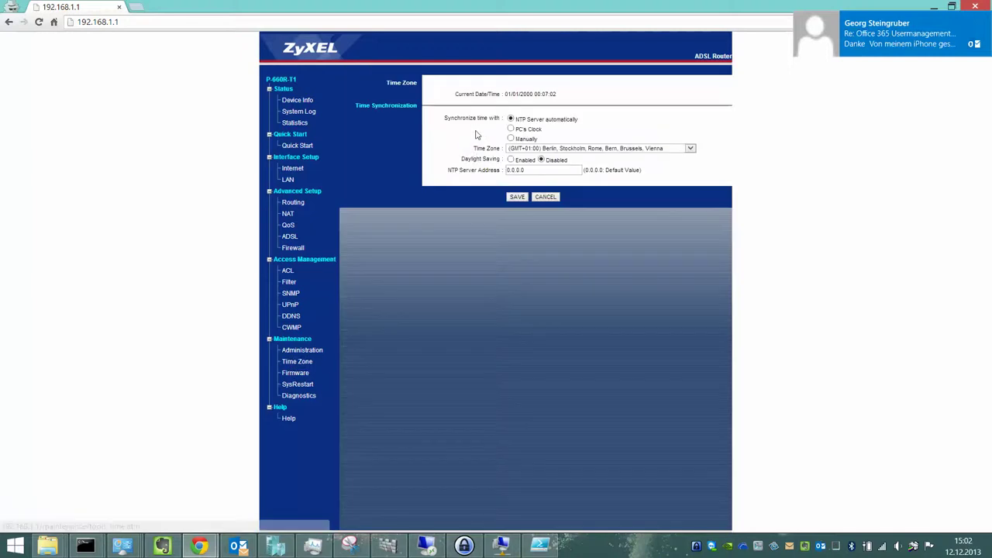
{"action": "left_click", "coordinate": [297, 384]}
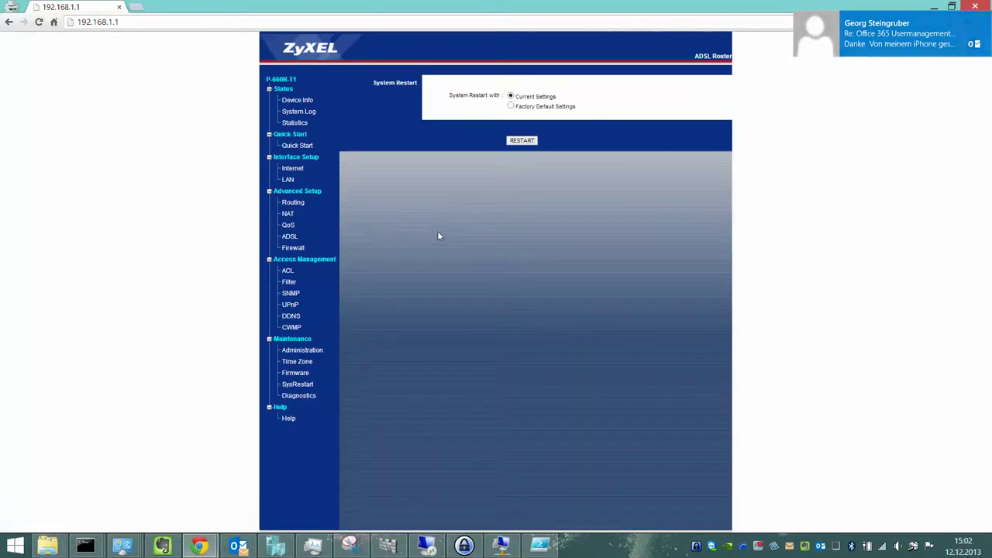
{"action": "left_click", "coordinate": [511, 107]}
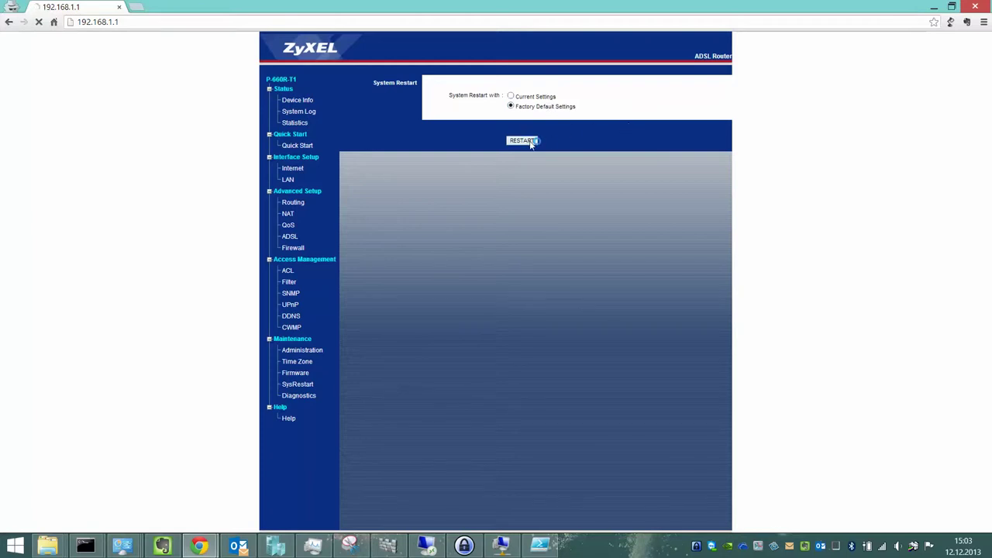
{"action": "left_click", "coordinate": [531, 140]}
{"action": "left_click", "coordinate": [551, 100]}
{"action": "double_click", "coordinate": [407, 11]}
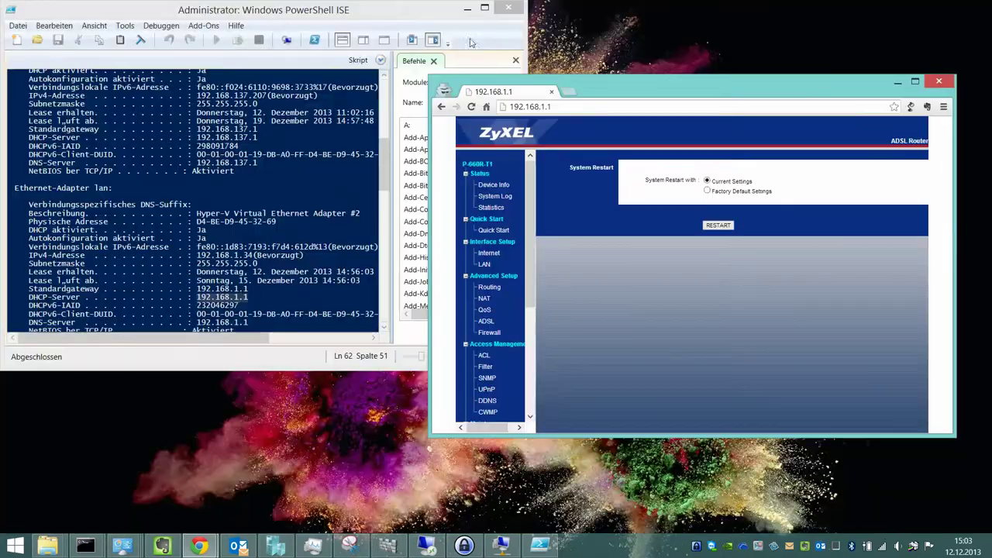